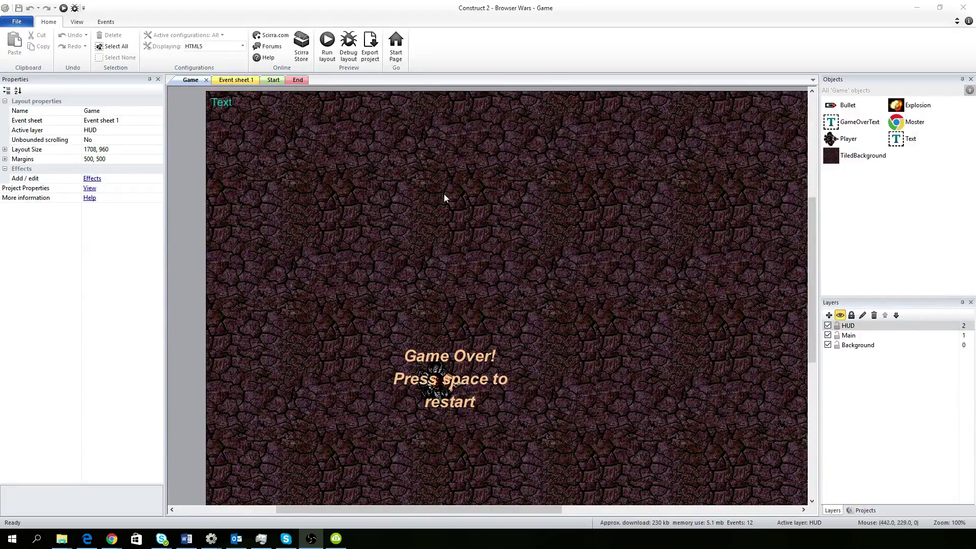
- Choose NW.js as the Browser Wars export platform and bring up its publishing help
left_click(370, 46)
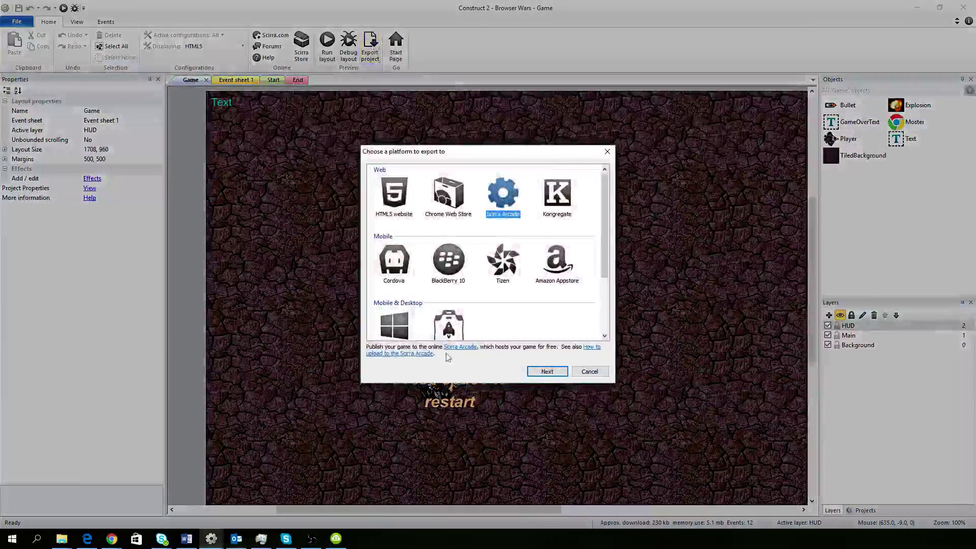
left_click(606, 323)
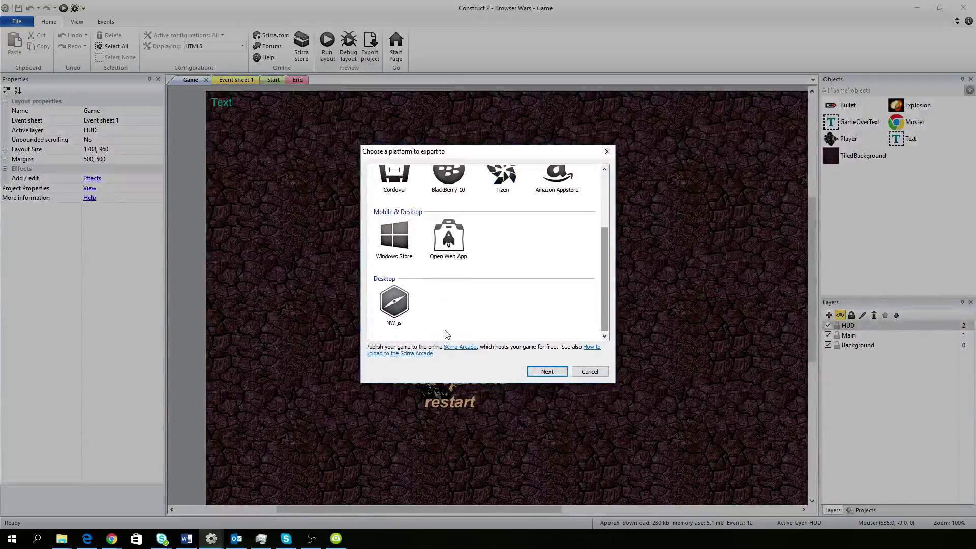
left_click(395, 303)
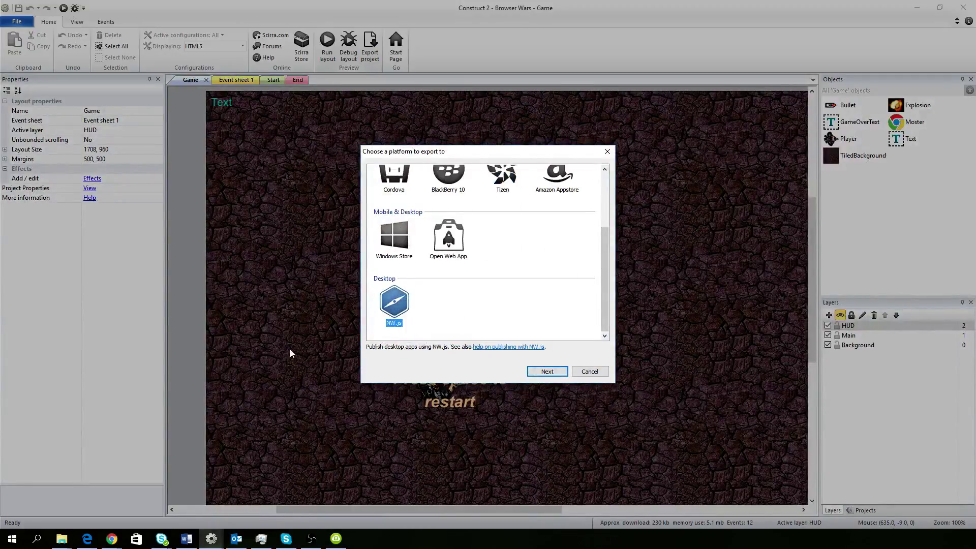
left_click(520, 347)
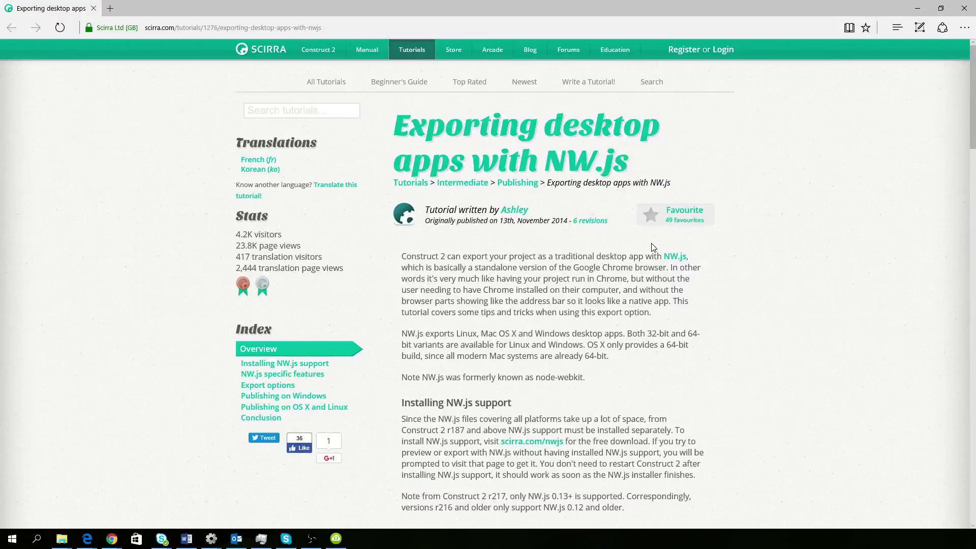
- Check Construct 2's platform choice, then read down through the NW.js export tutorial in Edge
key("alt+Tab")
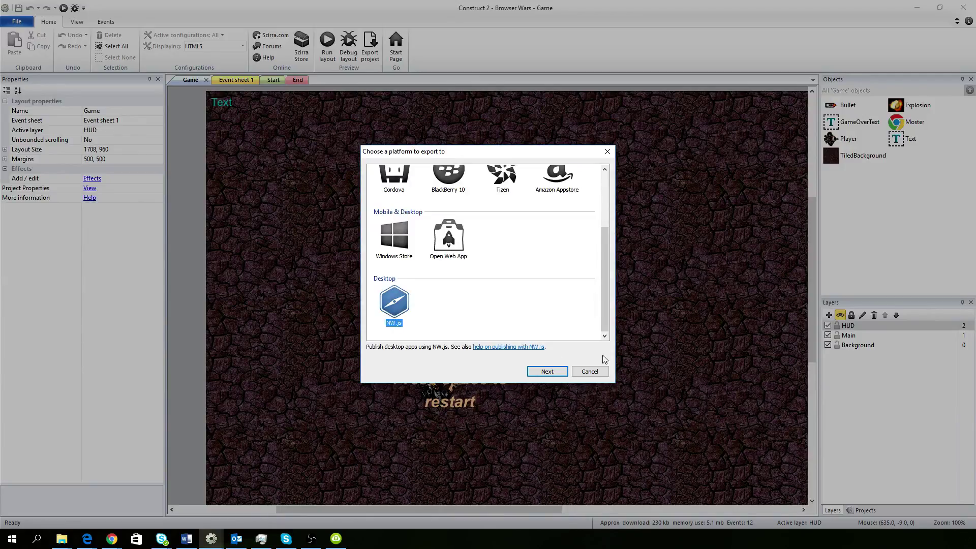
key("alt+Tab")
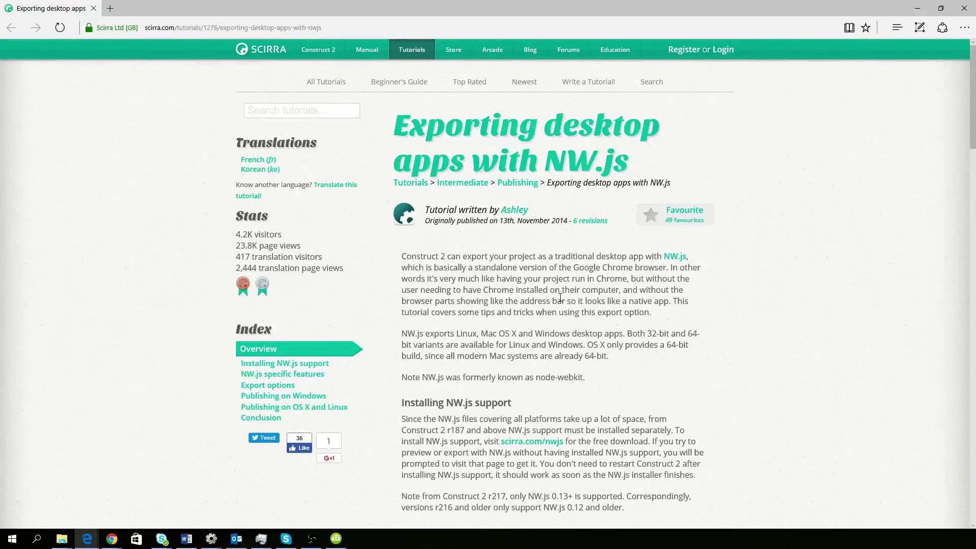
scroll(561, 298, "down", 4)
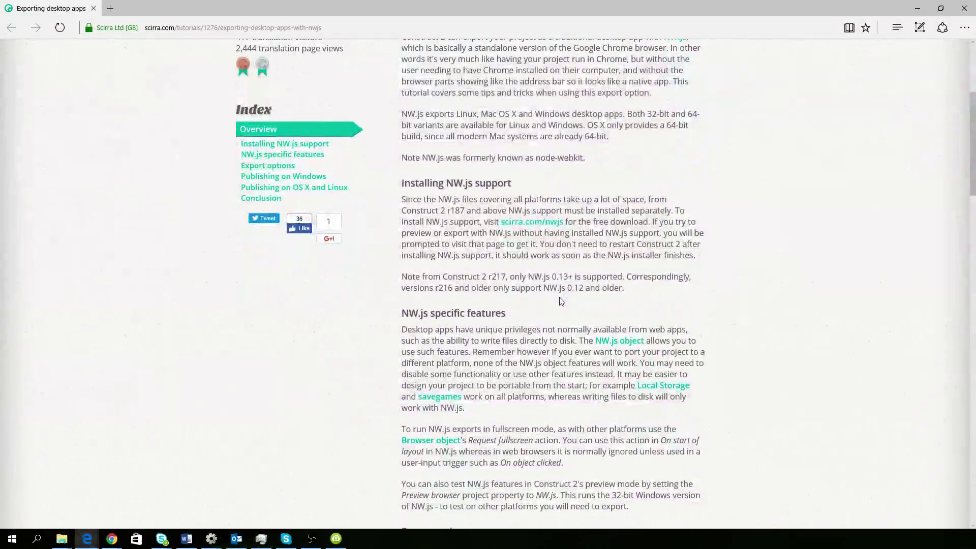
scroll(560, 295, "down", 3)
scroll(561, 295, "down", 1)
scroll(560, 298, "down", 4)
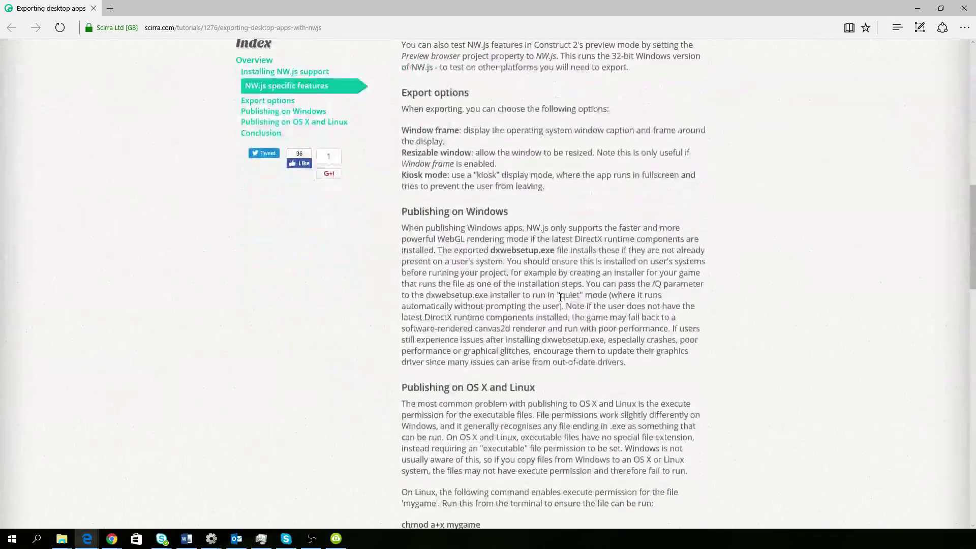
scroll(561, 297, "down", 2)
scroll(560, 297, "down", 1)
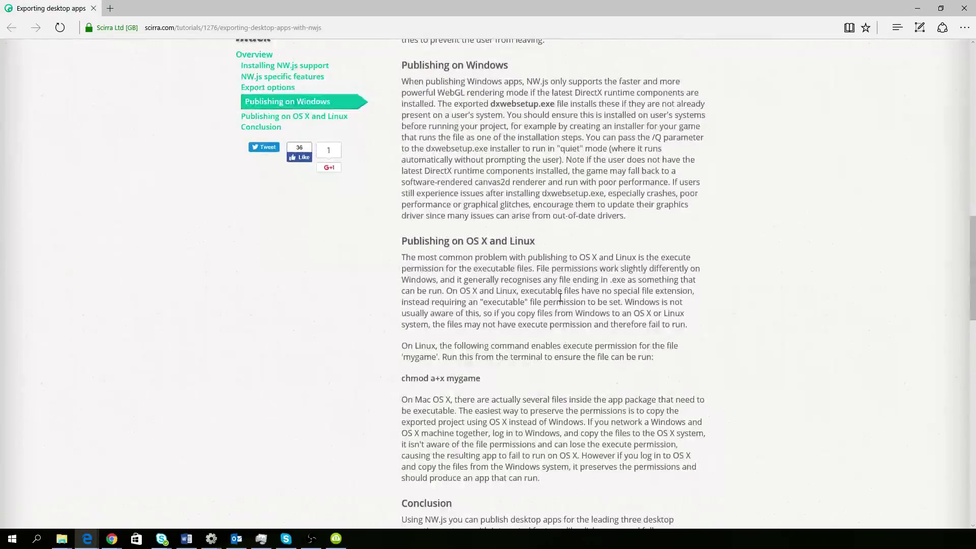
- Review the tutorial's export and publishing sections, scrolling back up to the top
scroll(560, 298, "up", 1)
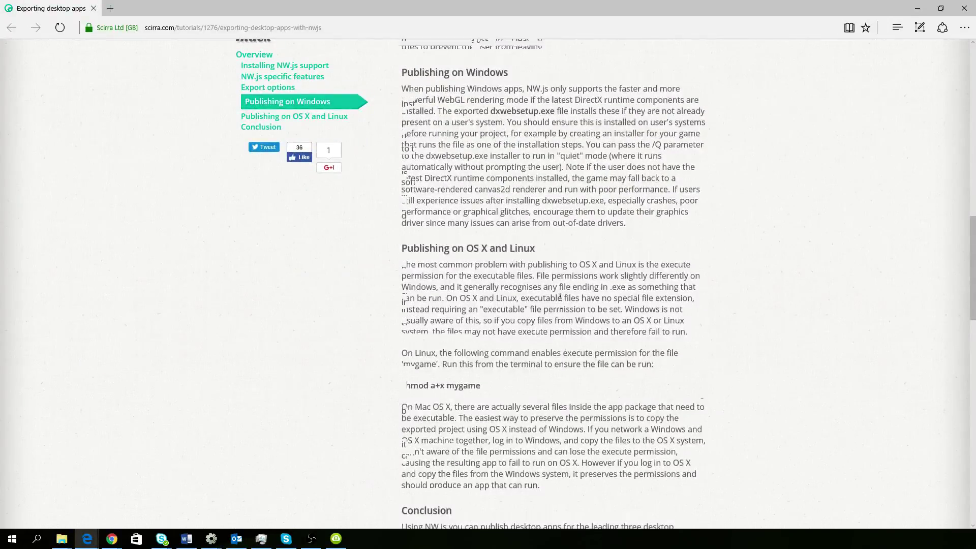
scroll(559, 297, "up", 3)
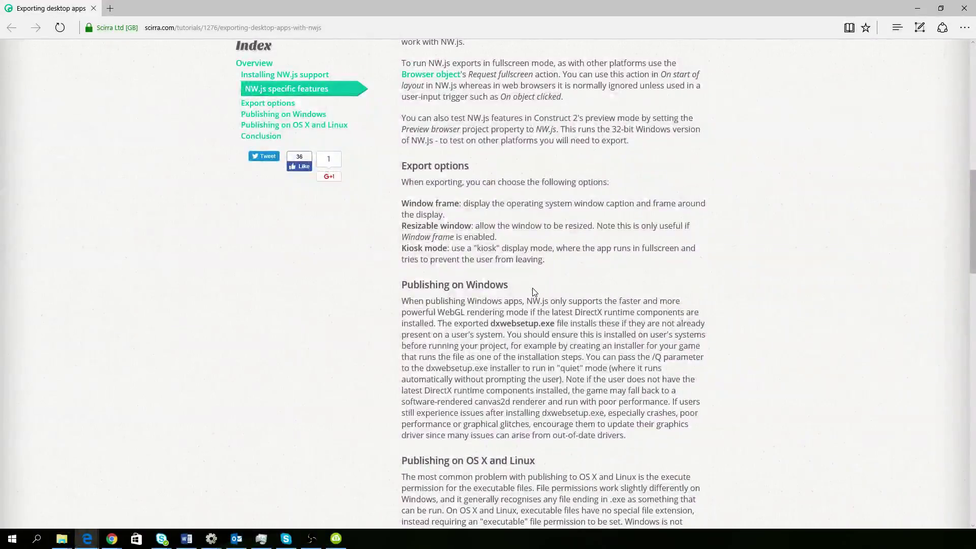
scroll(534, 294, "down", 5)
scroll(536, 291, "down", 4)
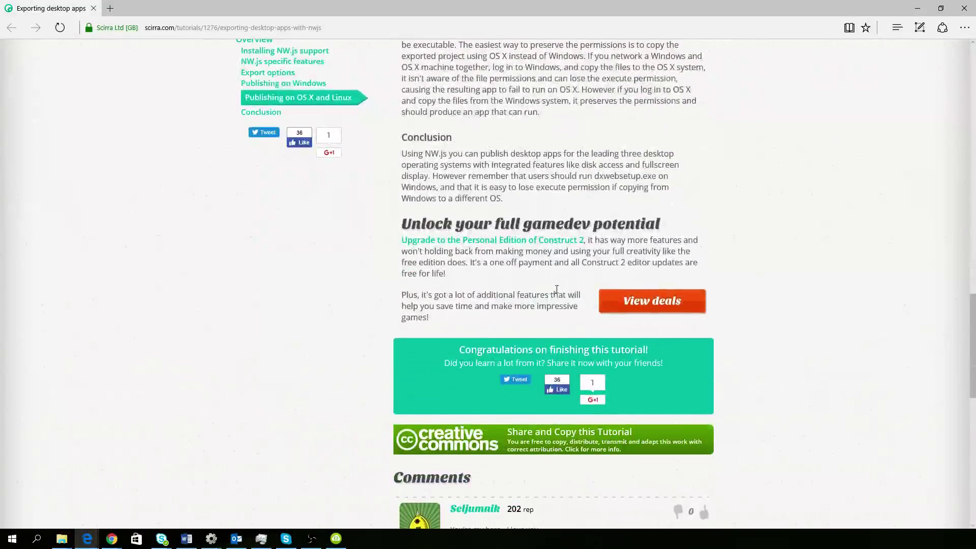
scroll(557, 290, "up", 6)
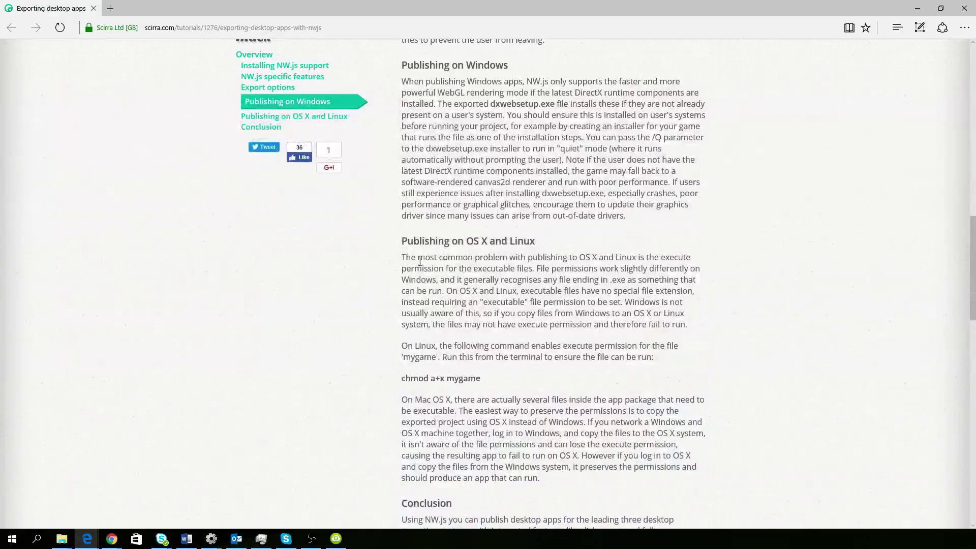
scroll(420, 260, "up", 8)
scroll(483, 267, "up", 8)
scroll(559, 272, "up", 6)
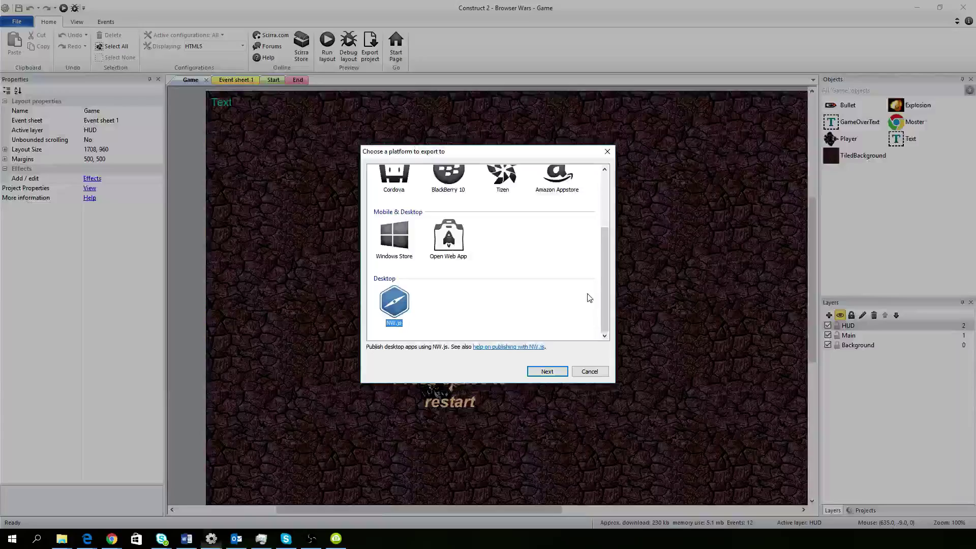
- Close the 'Choose a platform to export to' dialog without exporting
left_click(609, 151)
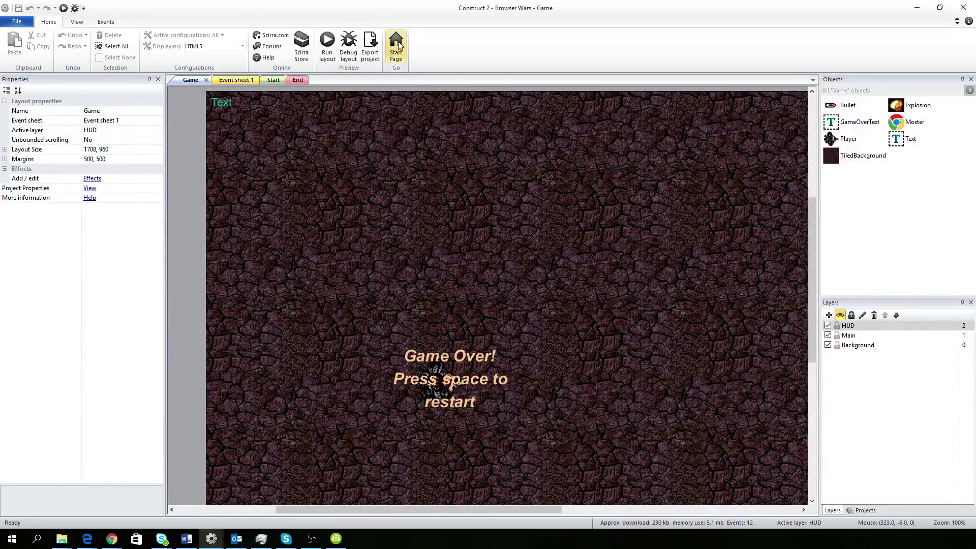
- Preview the Game layout and shoot at the first Chrome enemy while moving the ship
left_click(328, 44)
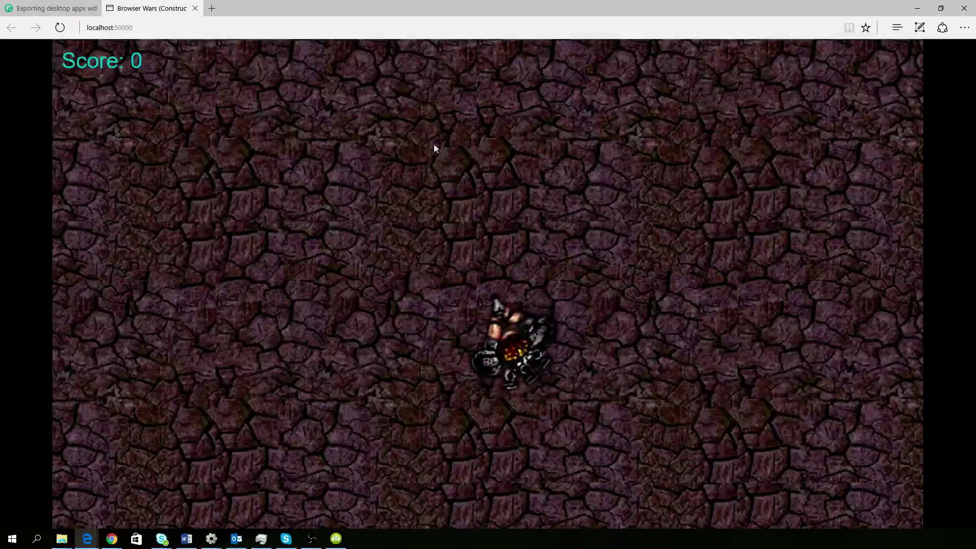
key("Left")
key("Right")
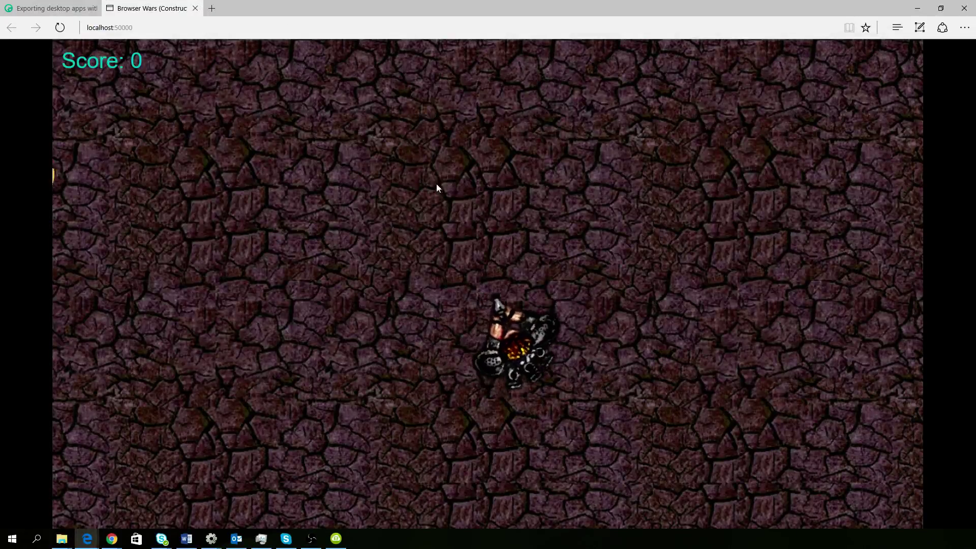
key("Up")
key("Right")
left_click(284, 218)
left_click(258, 233)
left_click(266, 252)
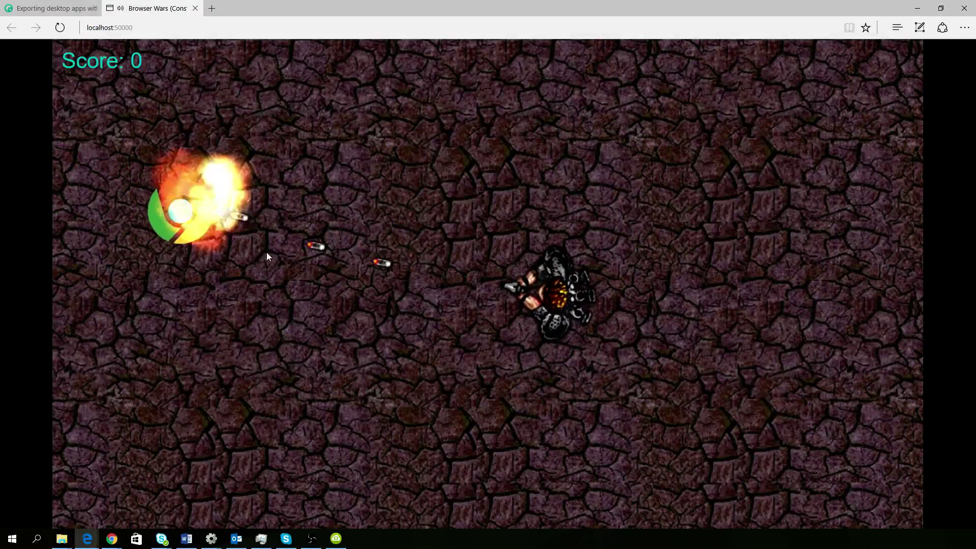
key("Down")
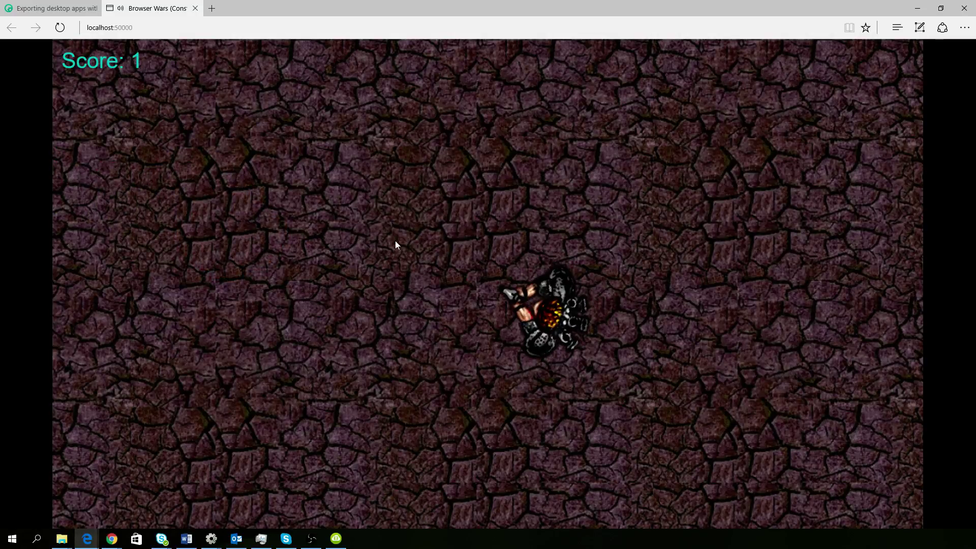
key("Left")
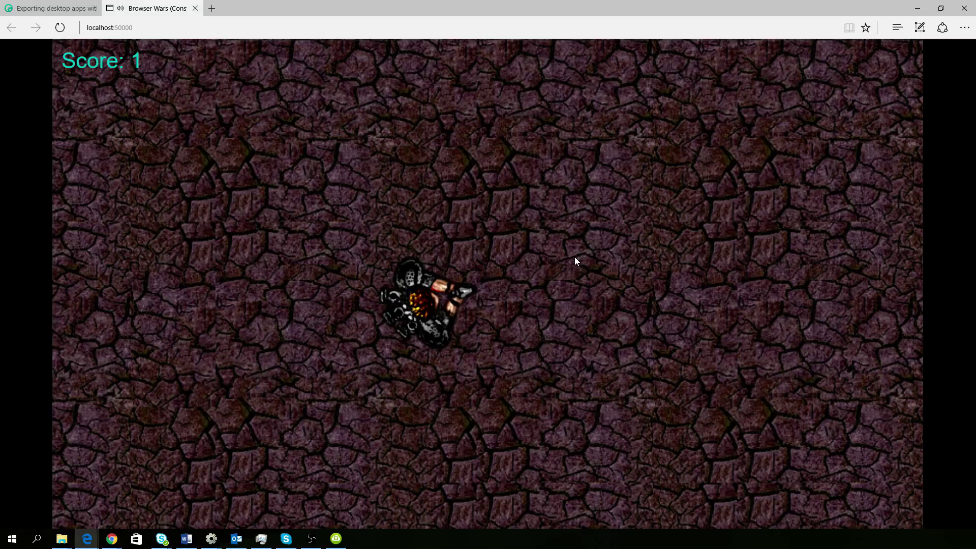
- Shoot the incoming Chrome enemy to reach a score of 3, then close the game tab
key("Up")
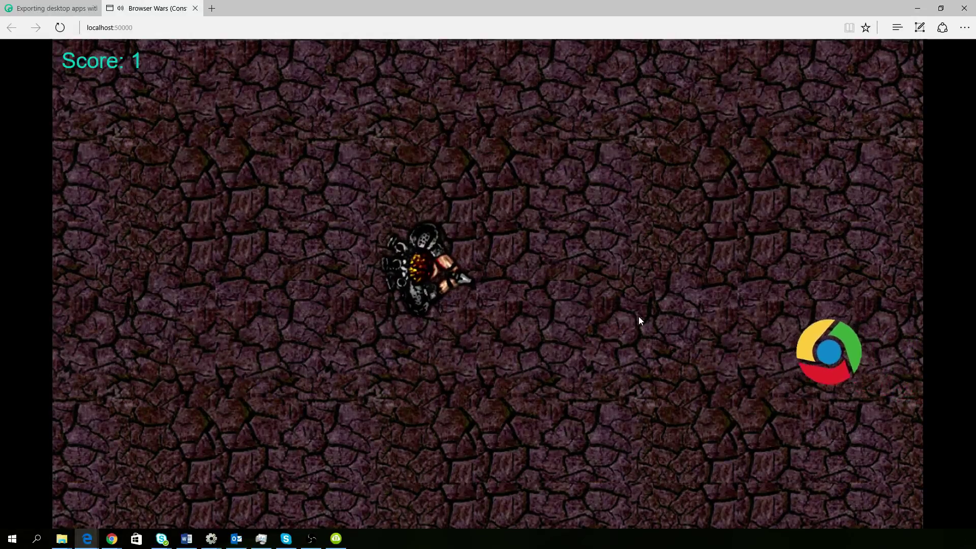
left_click(636, 310)
left_click(638, 315)
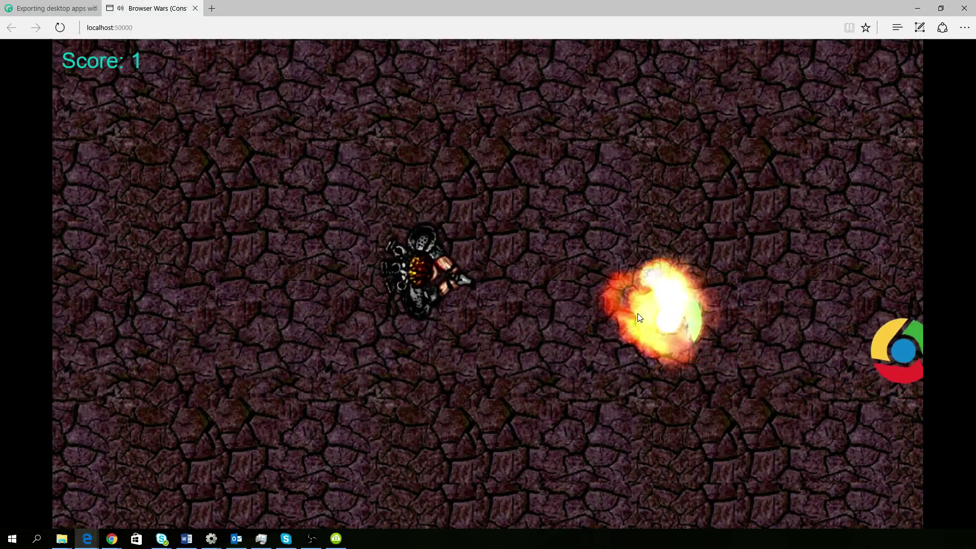
left_click(629, 316)
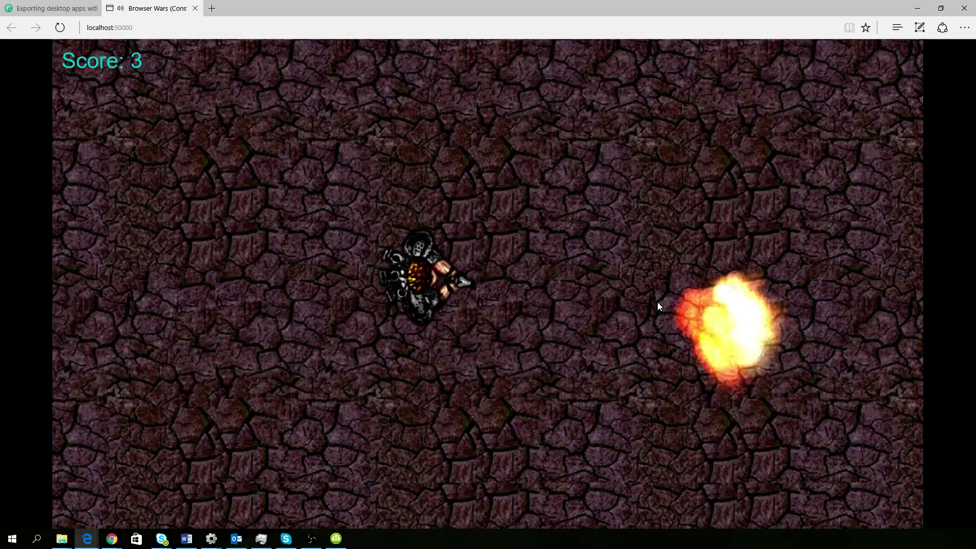
key("Down")
key("Right")
left_click(196, 9)
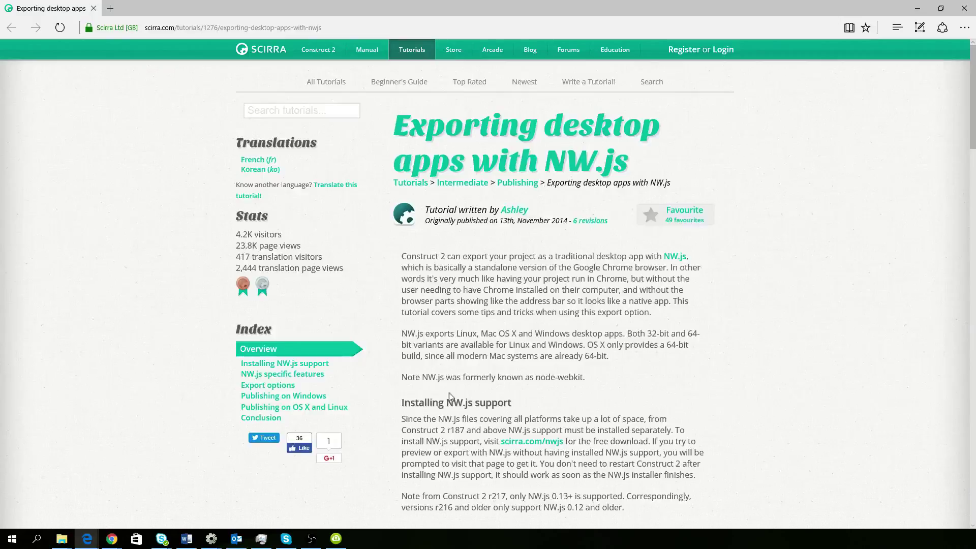
mouse_move(211, 539)
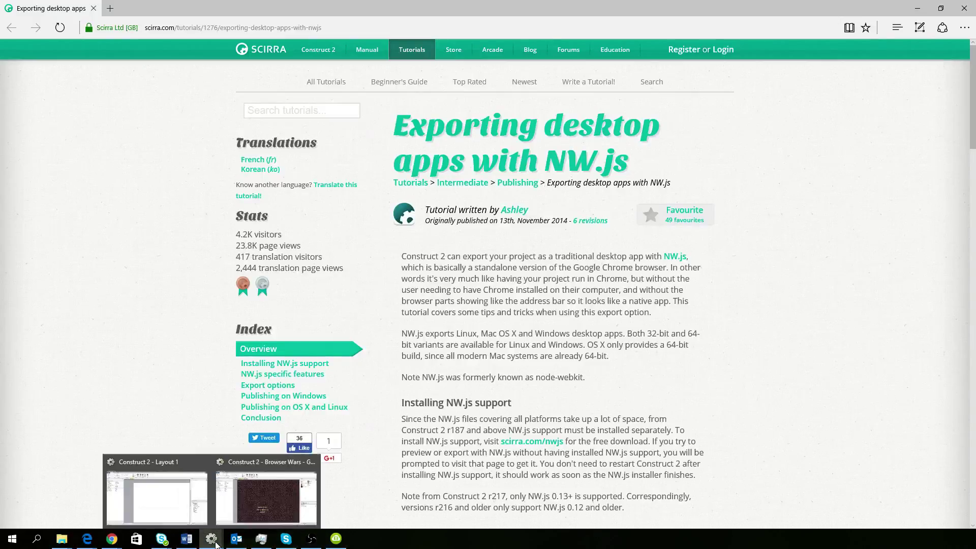
left_click(255, 502)
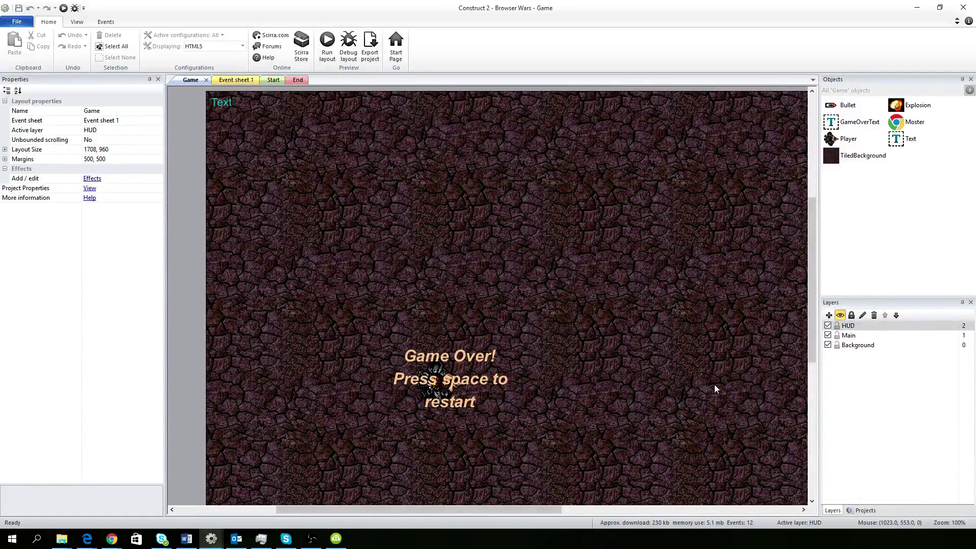
left_click_drag(383, 510, 274, 524)
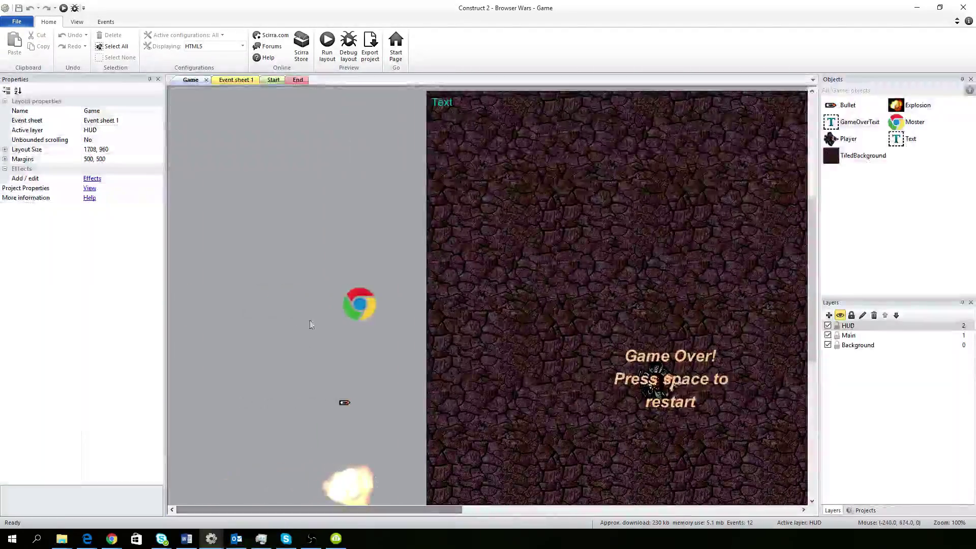
left_click(360, 304)
left_click(373, 369)
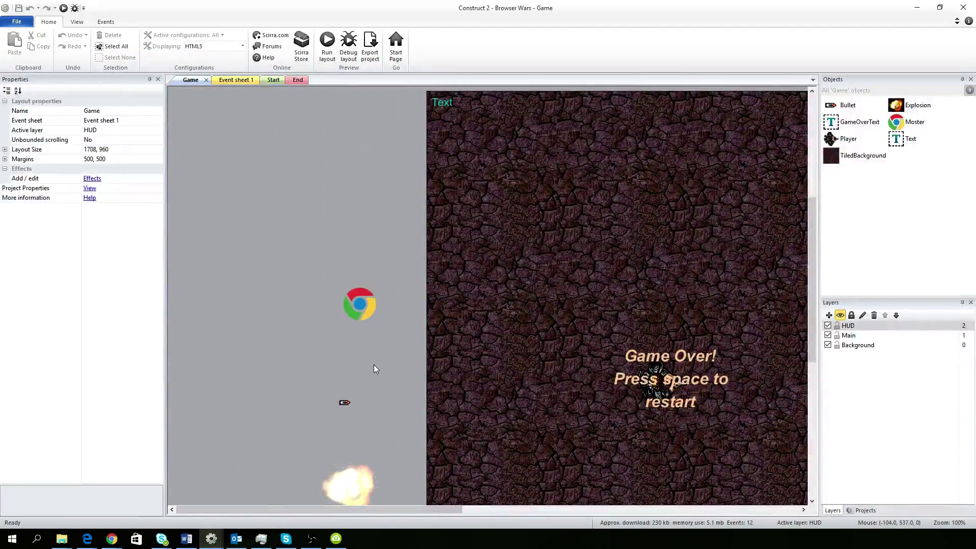
scroll(373, 368, "down", 1)
scroll(374, 369, "down", 2)
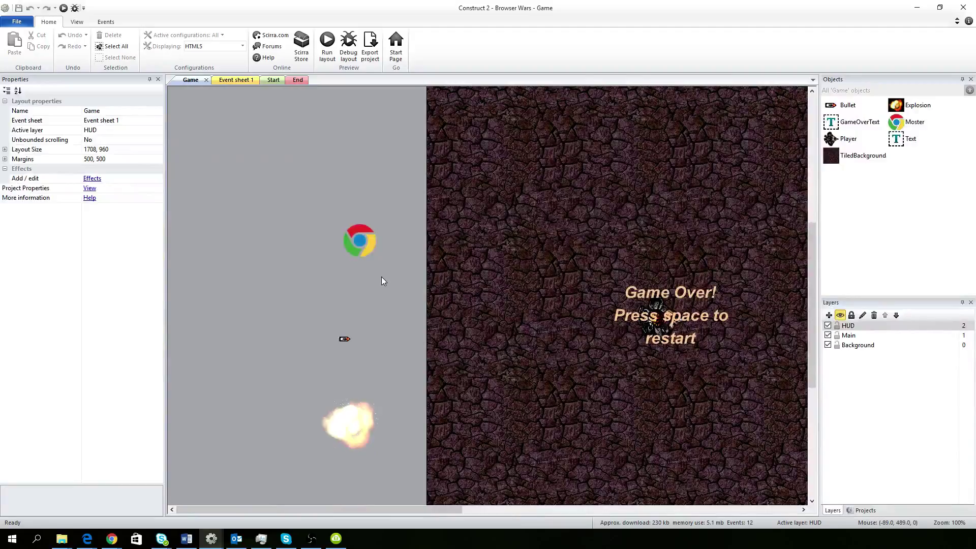
left_click(360, 245)
left_click(383, 316)
left_click_drag(812, 337, 798, 295)
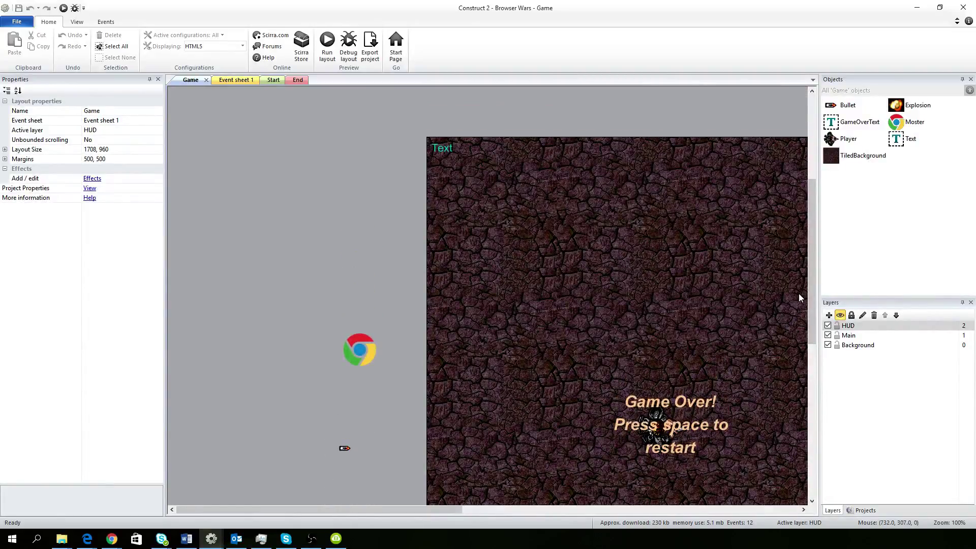
left_click_drag(813, 280, 821, 315)
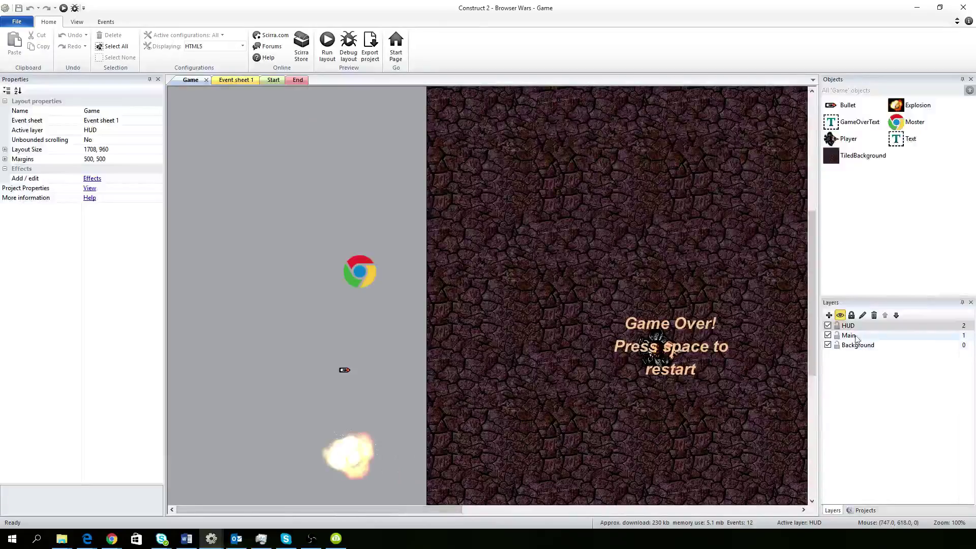
- Show the project tree and browse its Object types and Sounds folder, including the 9mm Glock sound
left_click(866, 511)
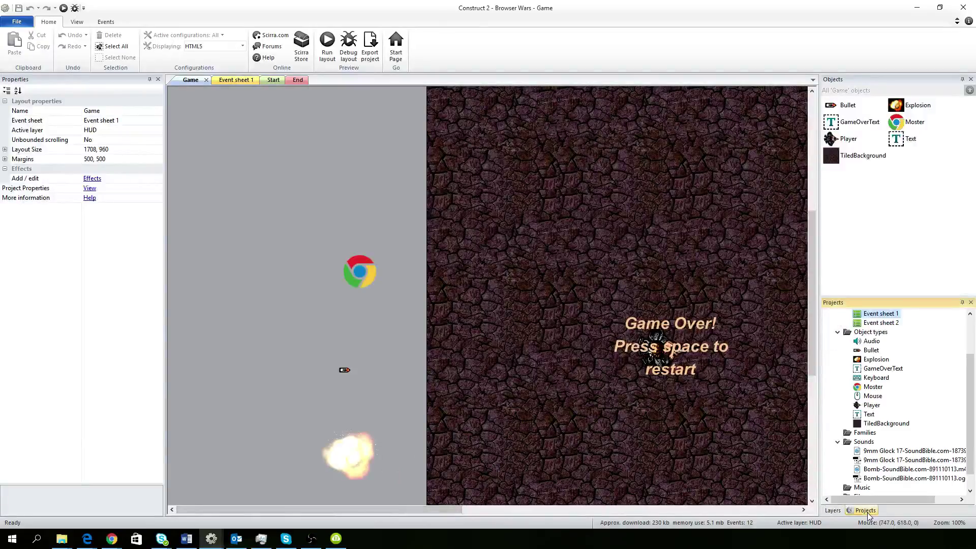
left_click(868, 333)
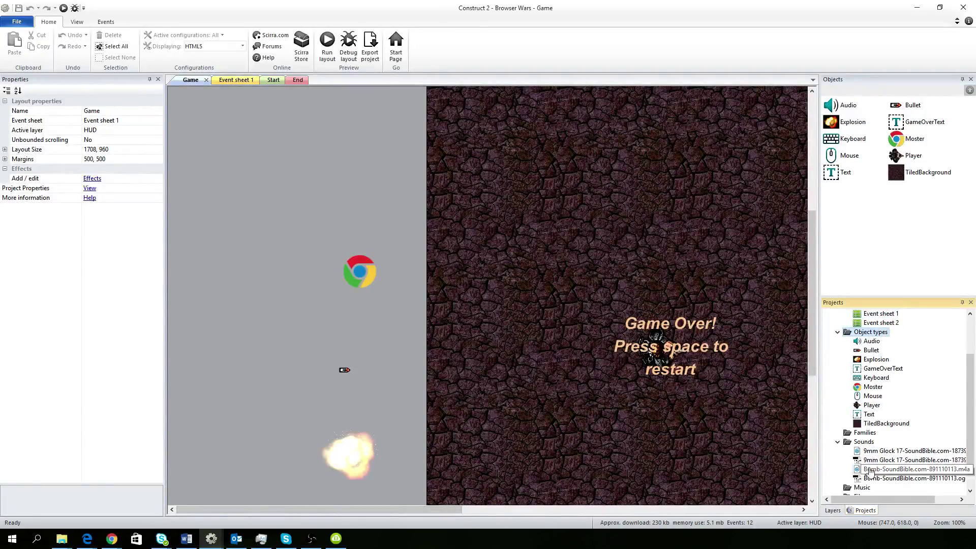
left_click(863, 442)
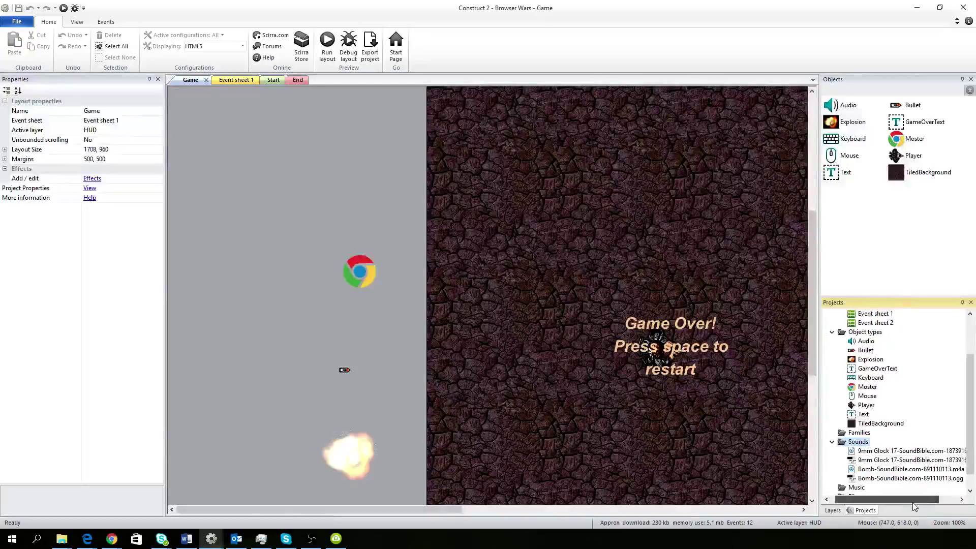
left_click_drag(921, 500, 944, 500)
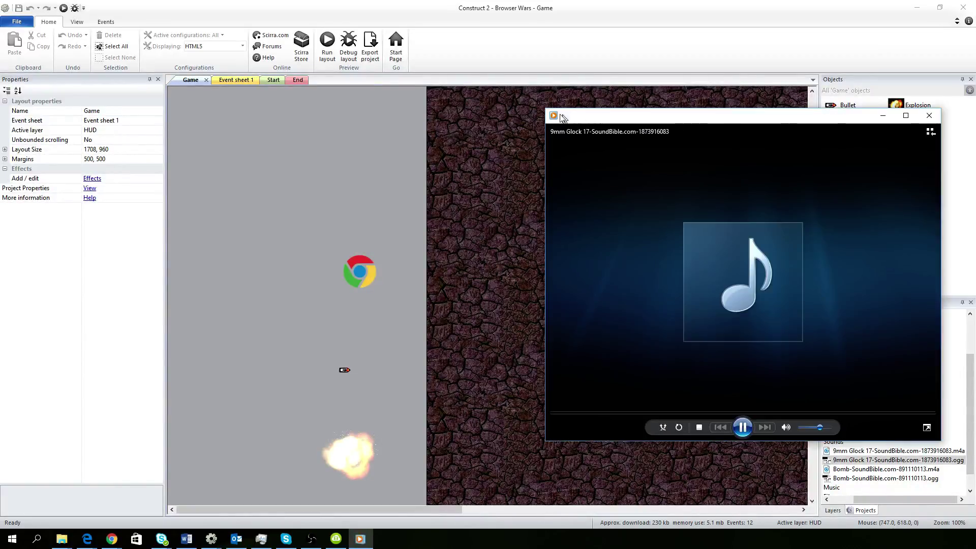
- Replay the 9mm Glock sound twice in Windows Media Player, then close the player
left_click_drag(780, 120, 572, 101)
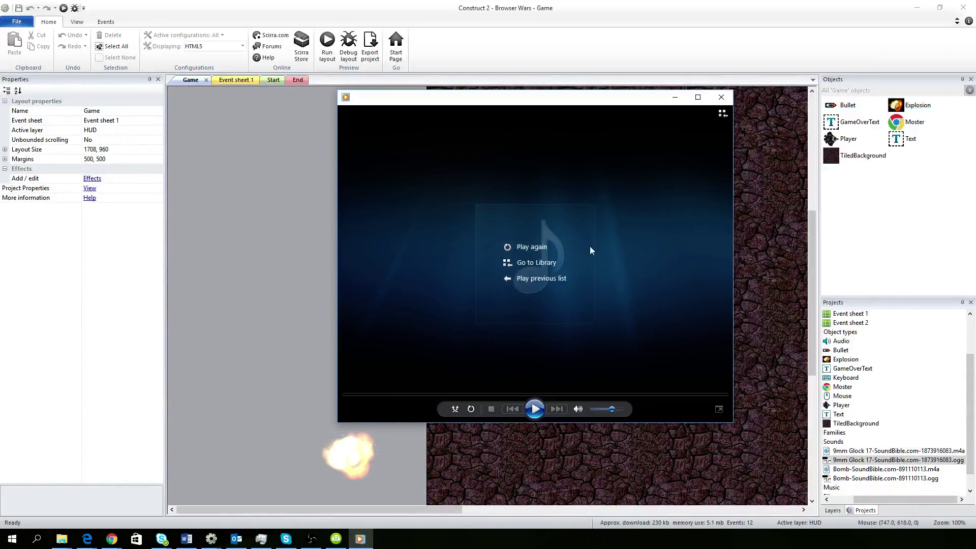
left_click(534, 410)
left_click(534, 409)
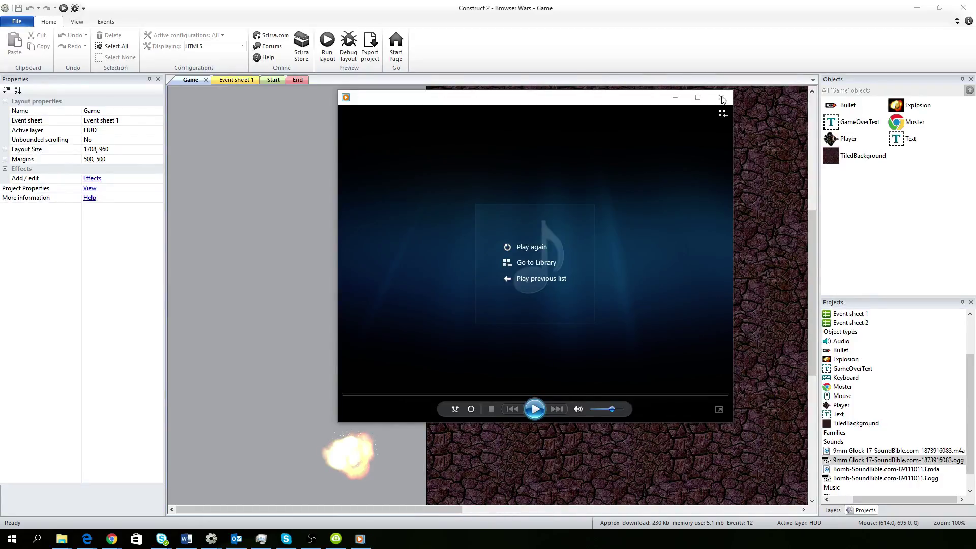
left_click(723, 98)
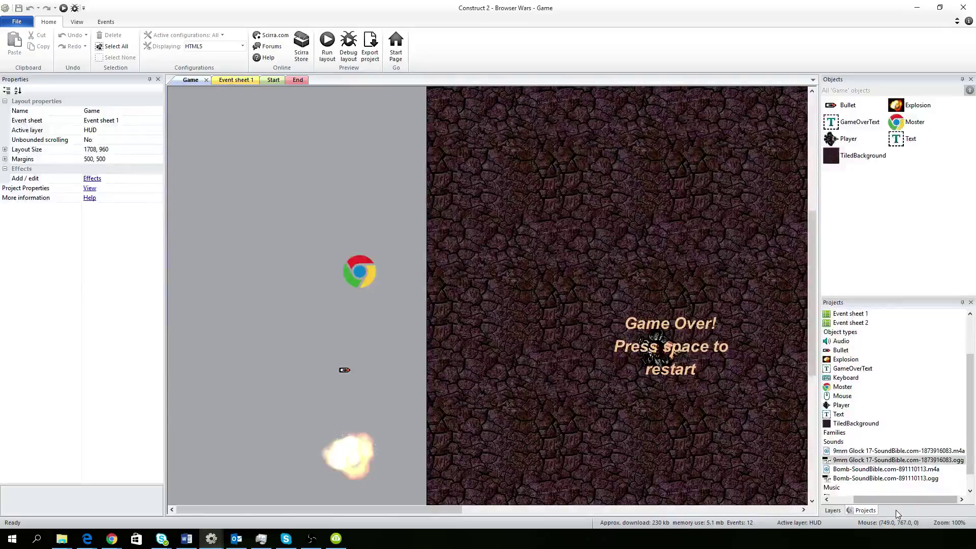
- Select the 9mm Glock .ogg file and bring up the context menu for the second Glock sound
left_click(895, 460)
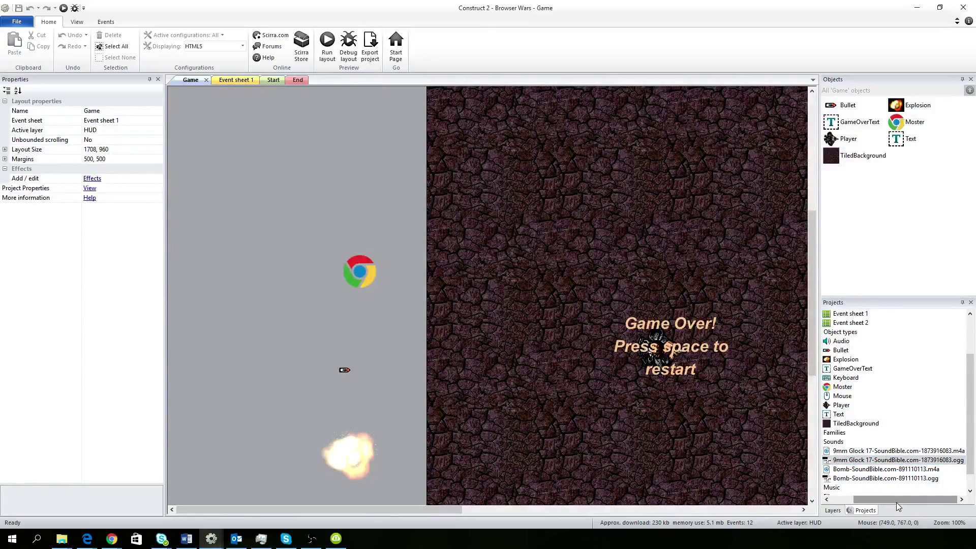
left_click_drag(897, 504, 915, 503)
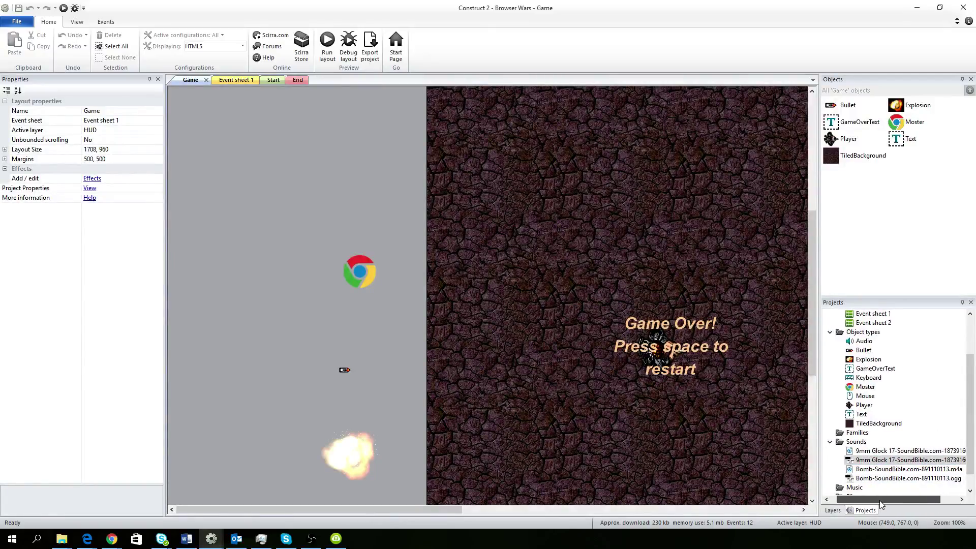
left_click_drag(913, 500, 840, 498)
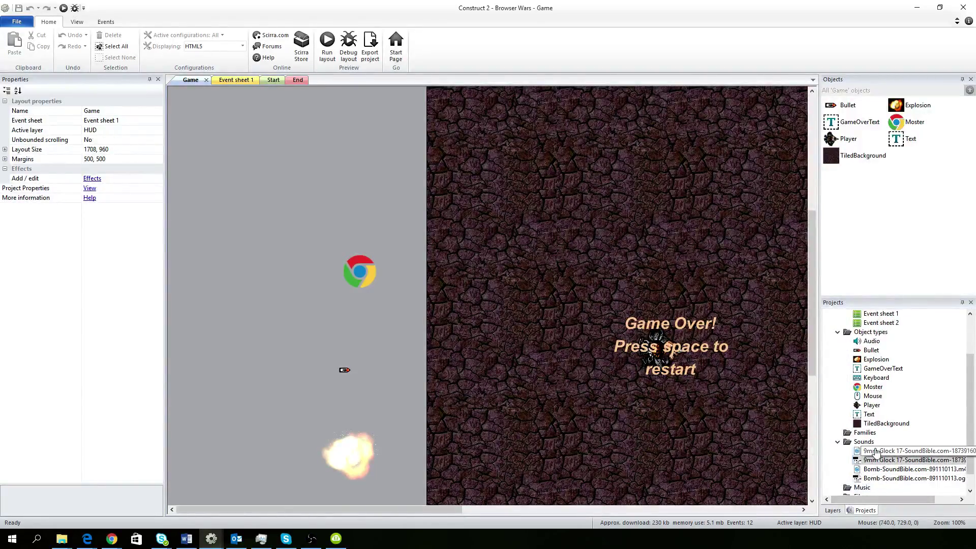
right_click(883, 462)
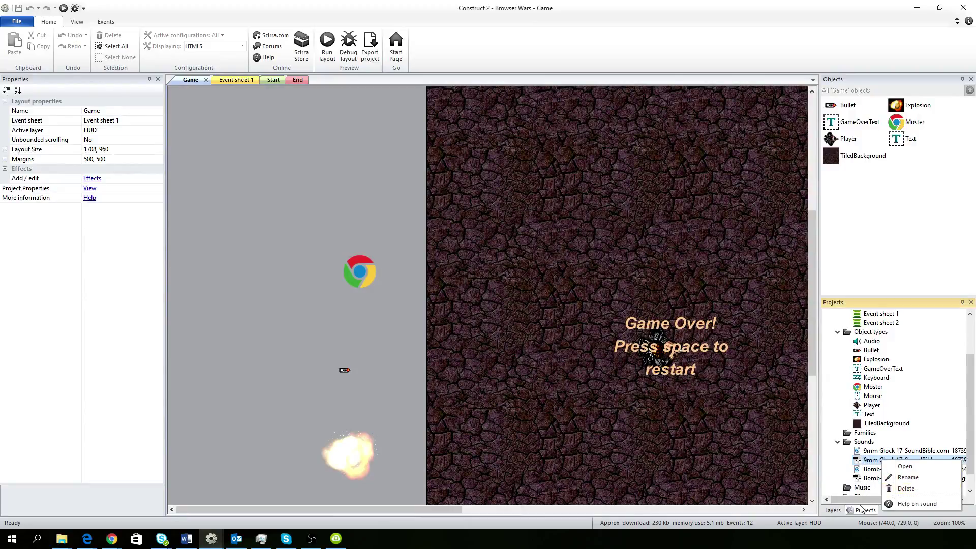
- Read the Scirra manual's Sounds & Music help page in Edge, then minimize the browser
left_click(913, 504)
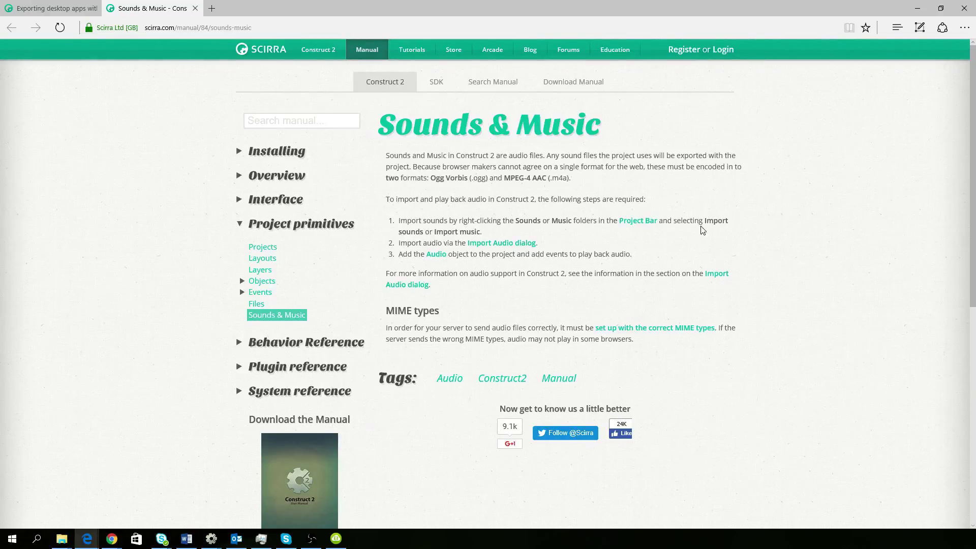
left_click_drag(492, 328, 497, 299)
left_click(625, 274)
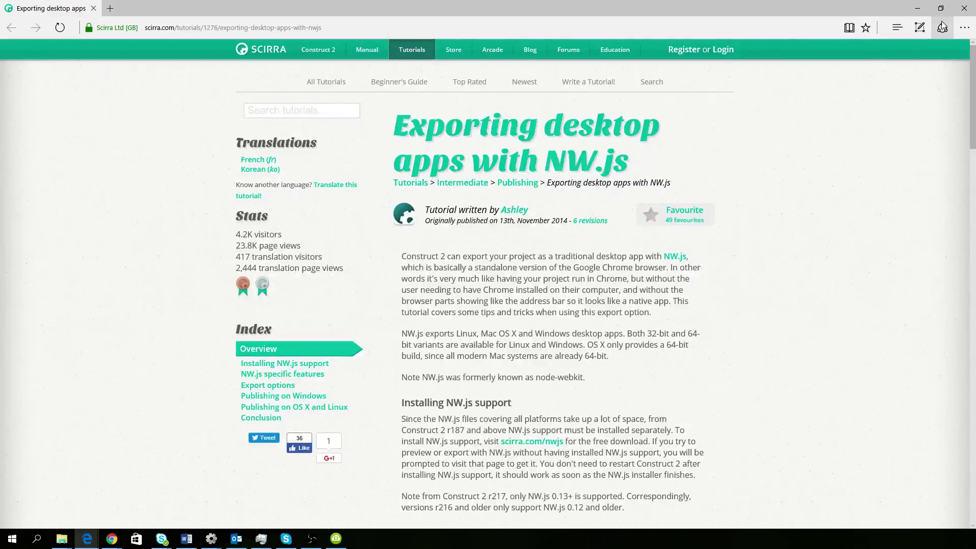
left_click(964, 9)
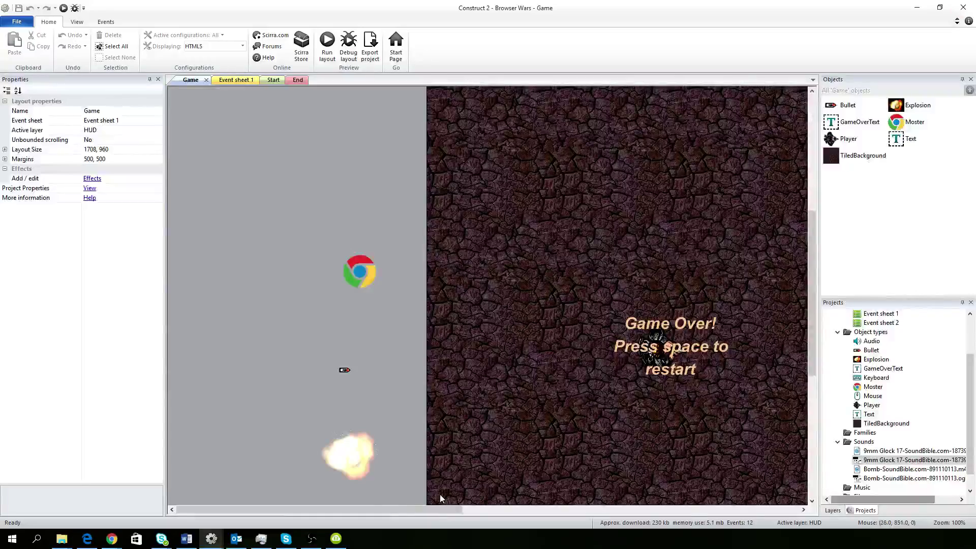
- Start exporting Browser Wars with NW.js as the desktop platform
left_click_drag(361, 509, 480, 510)
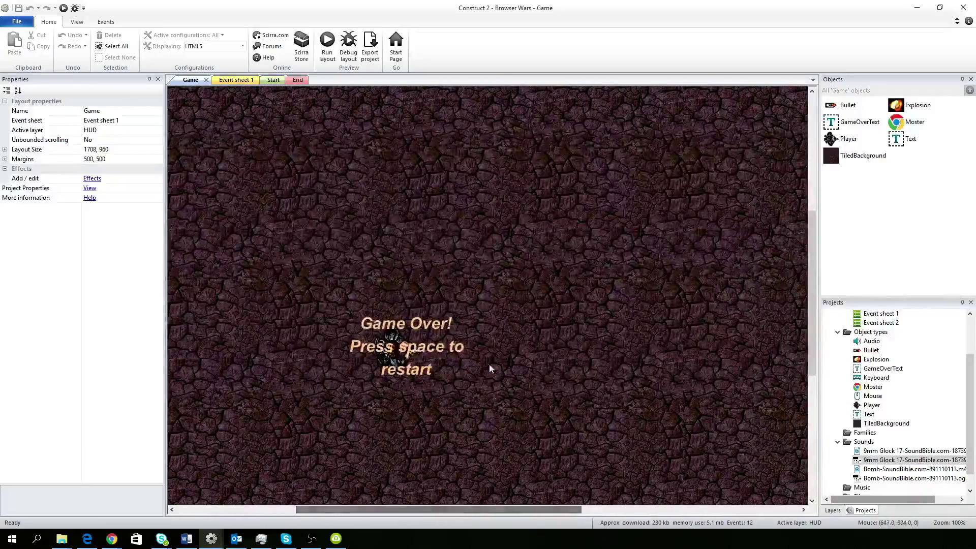
left_click(369, 46)
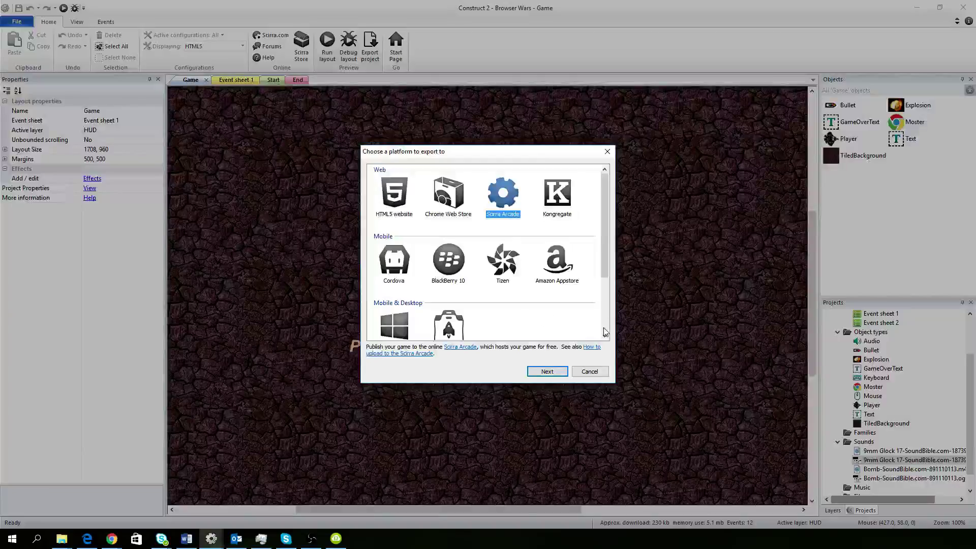
scroll(606, 332, "down", 3)
left_click(395, 303)
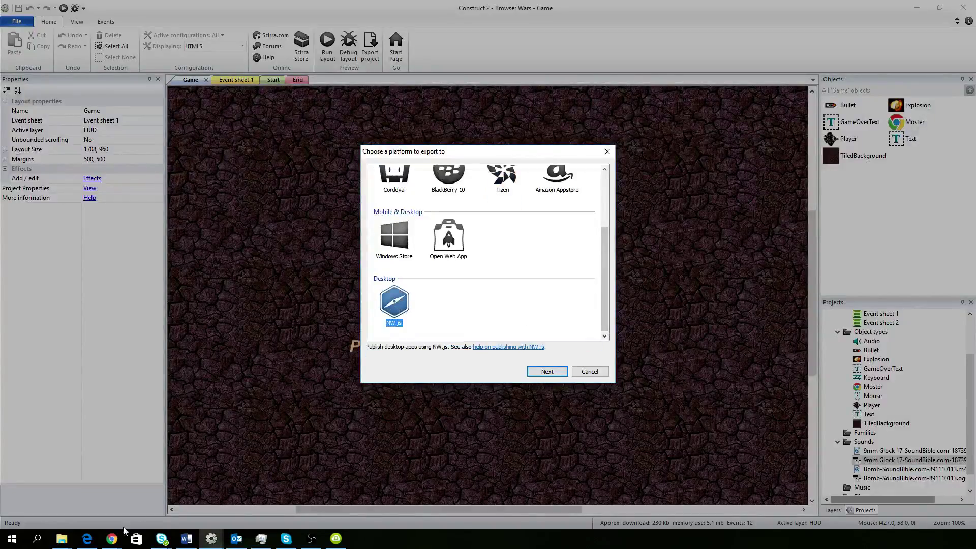
mouse_move(62, 538)
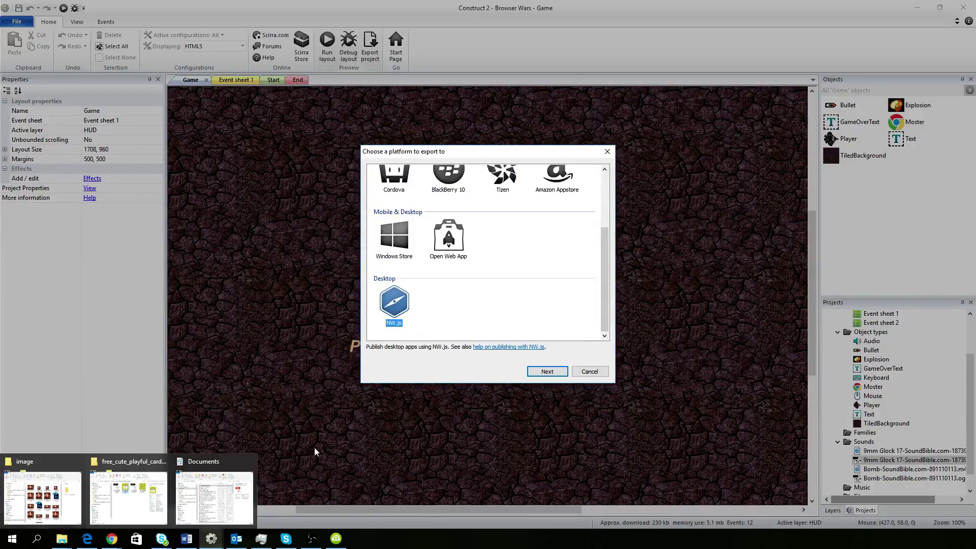
left_click(543, 373)
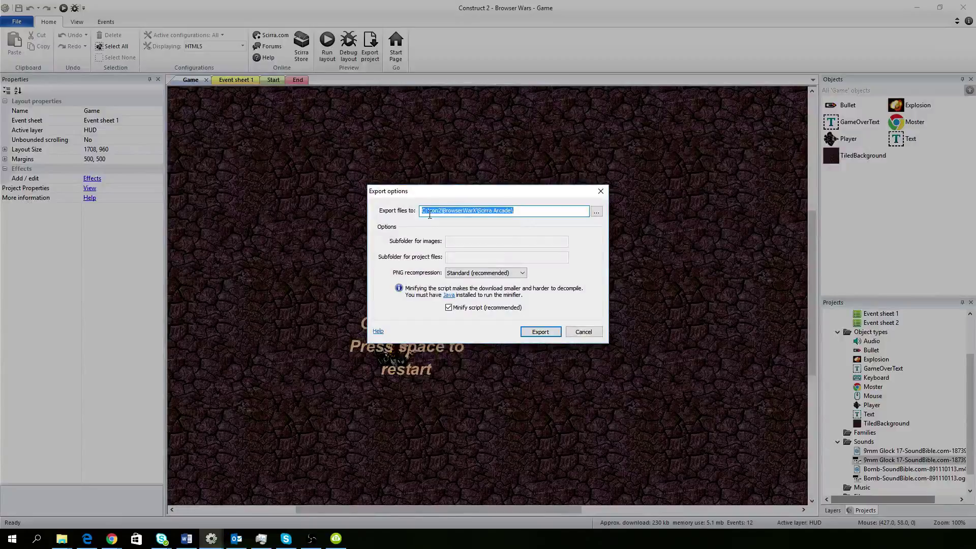
- Copy the leading part of the Scirra Arcade export folder path and bring up File Explorer
left_click(523, 211)
left_click_drag(479, 211, 426, 211)
right_click(439, 211)
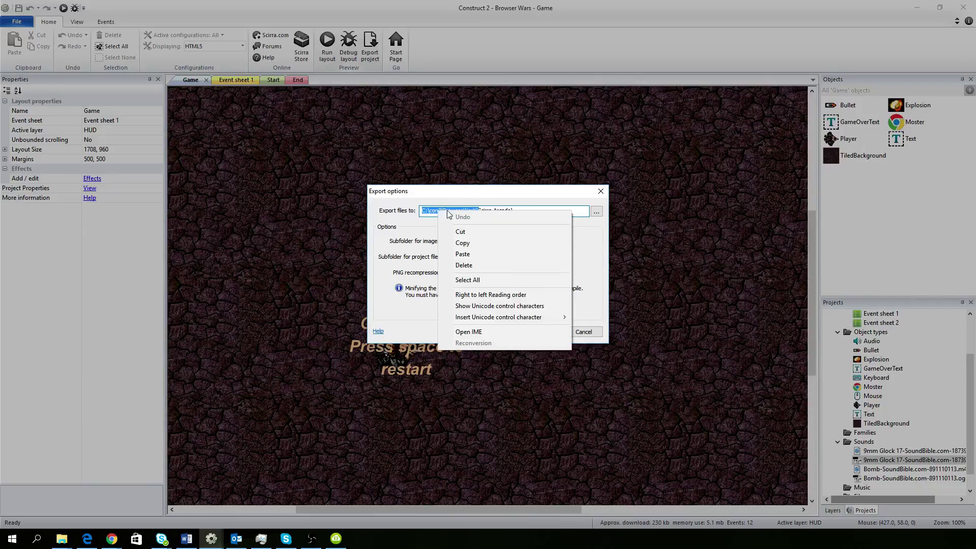
left_click(480, 244)
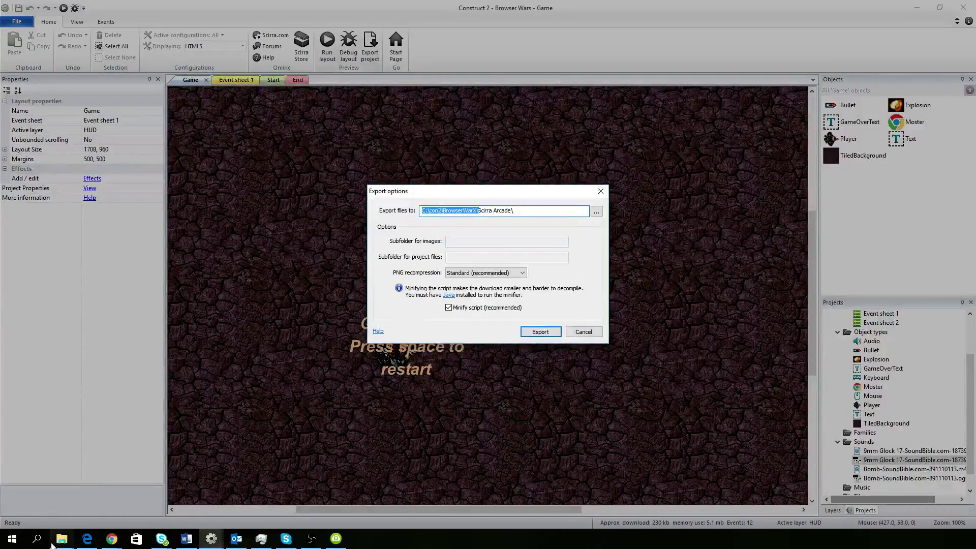
right_click(62, 538)
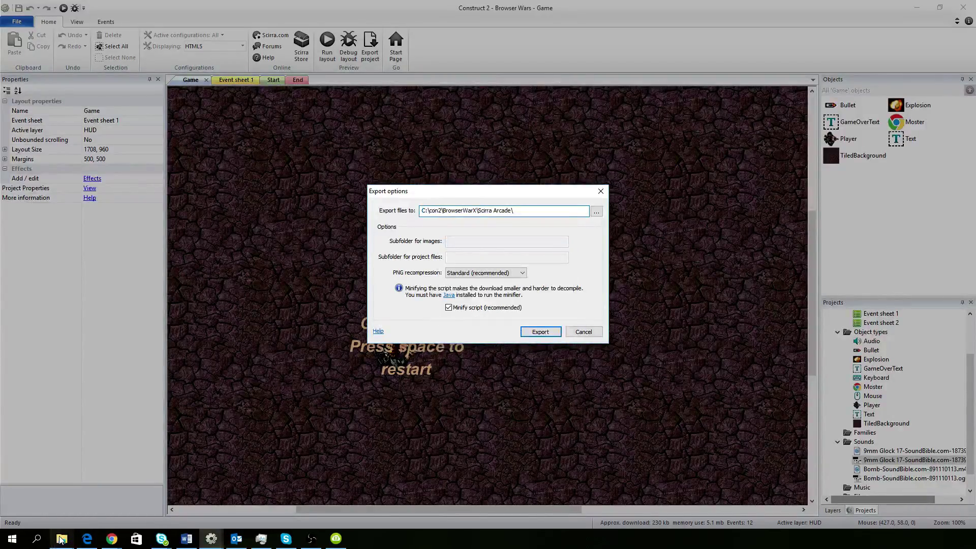
left_click(68, 483)
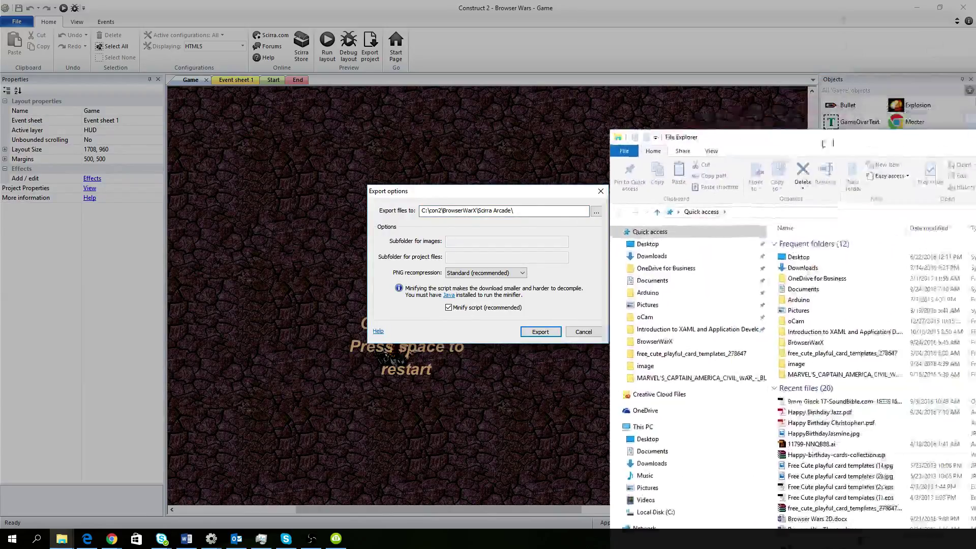
- Paste the BrowserWarX path into File Explorer and open its MyJS folder
mouse_move(875, 137)
left_mouse_down()
mouse_move(324, 177)
mouse_move(333, 45)
left_mouse_up()
left_click(226, 118)
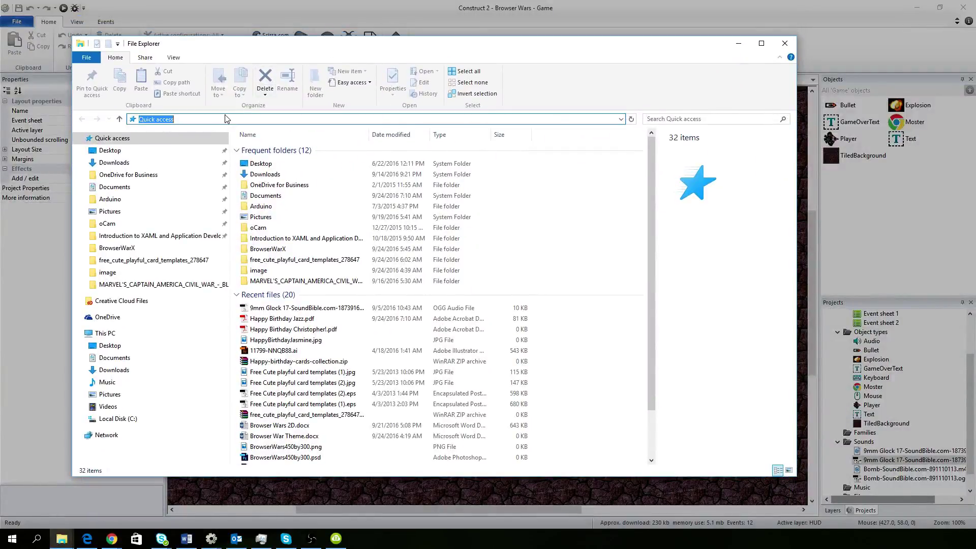
key("ctrl+v")
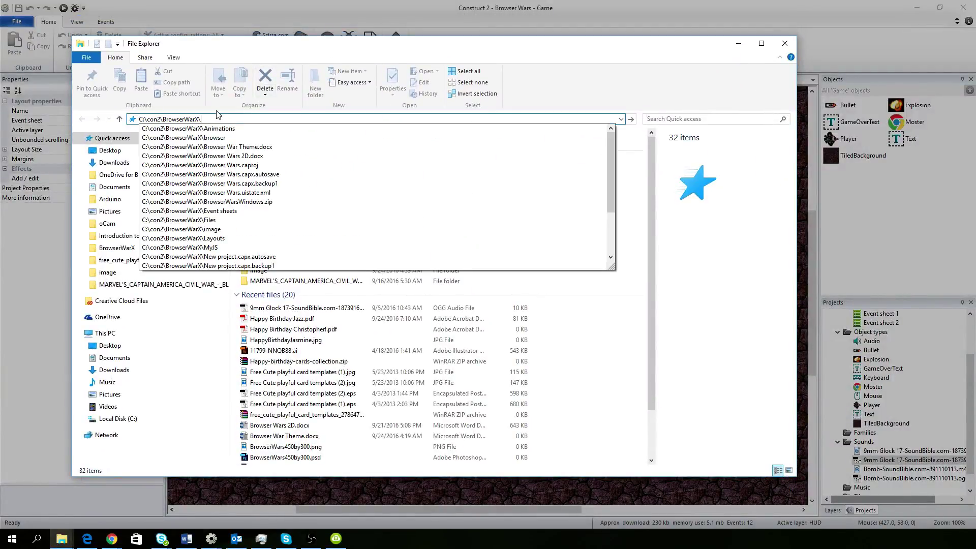
key("Return")
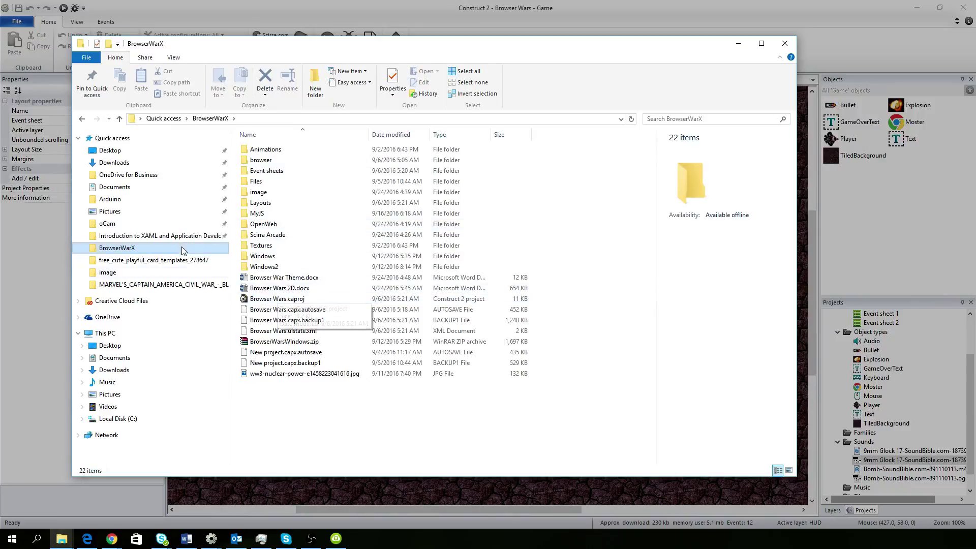
double_click(249, 214)
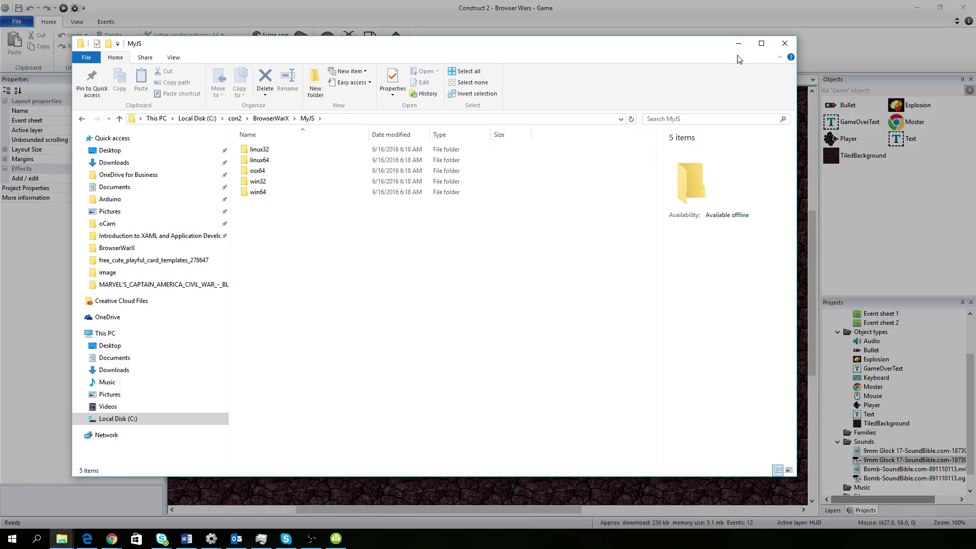
- Delete the five platform build folders in MyJS and return to Construct 2
left_click_drag(287, 284, 239, 148)
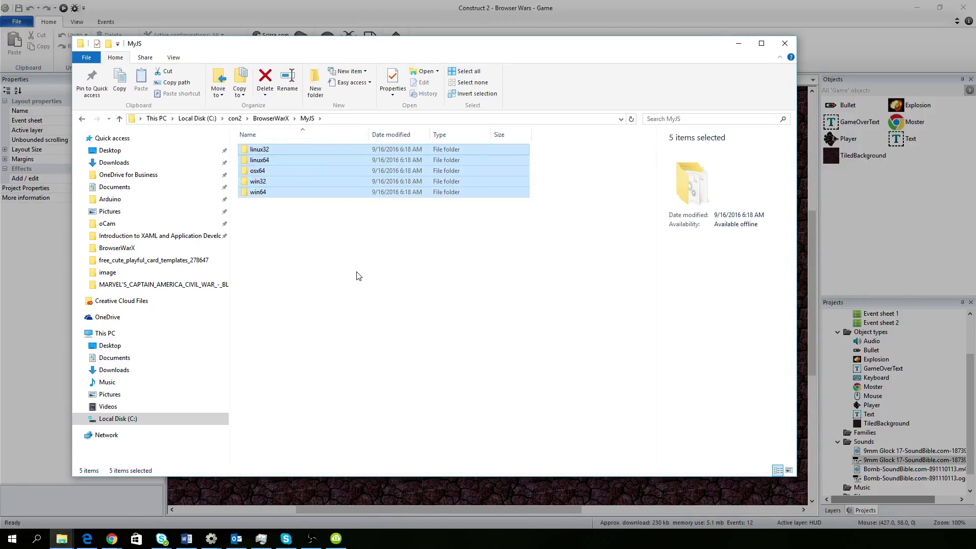
key("Delete")
left_click(847, 55)
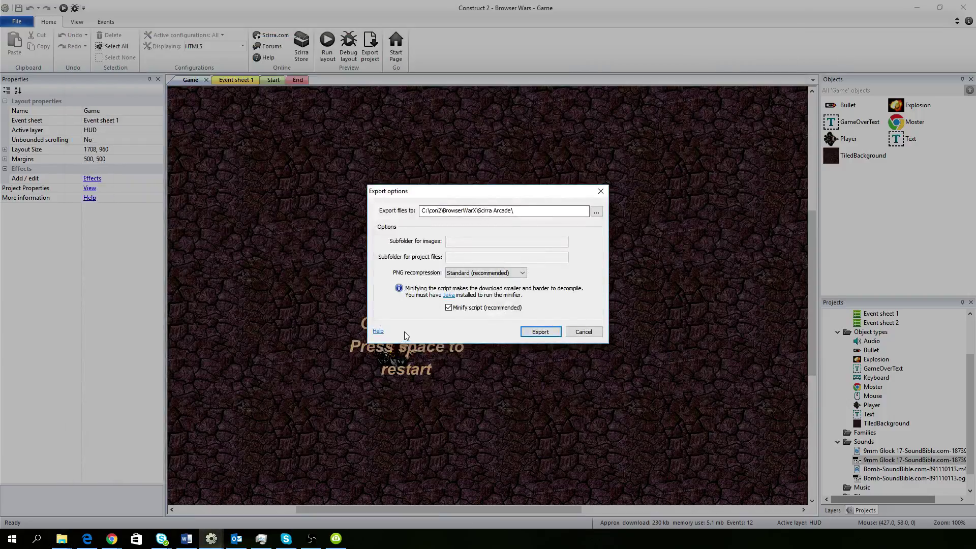
- Export as NW.js with Brute PNG recompression, keeping Window frame, Resizable window and Kiosk mode enabled
left_click(520, 273)
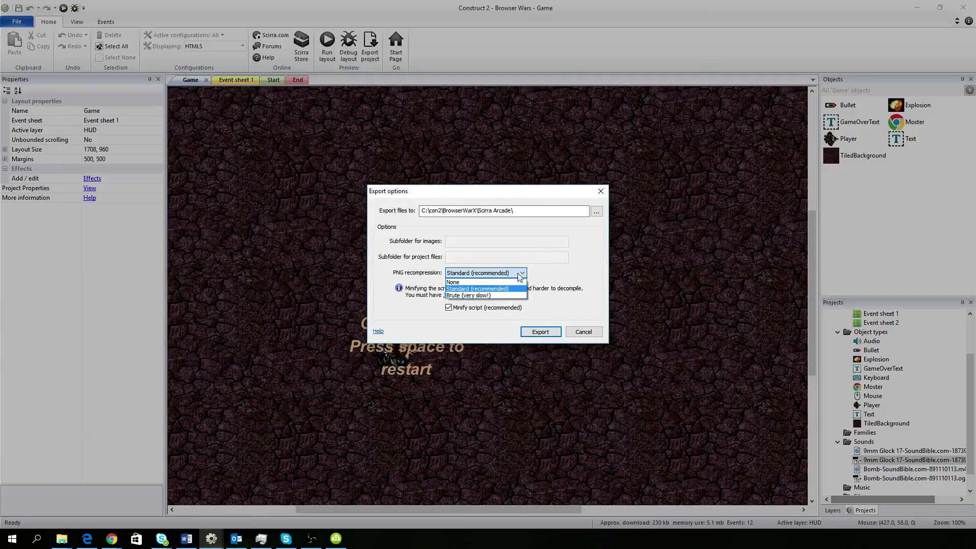
left_click(470, 296)
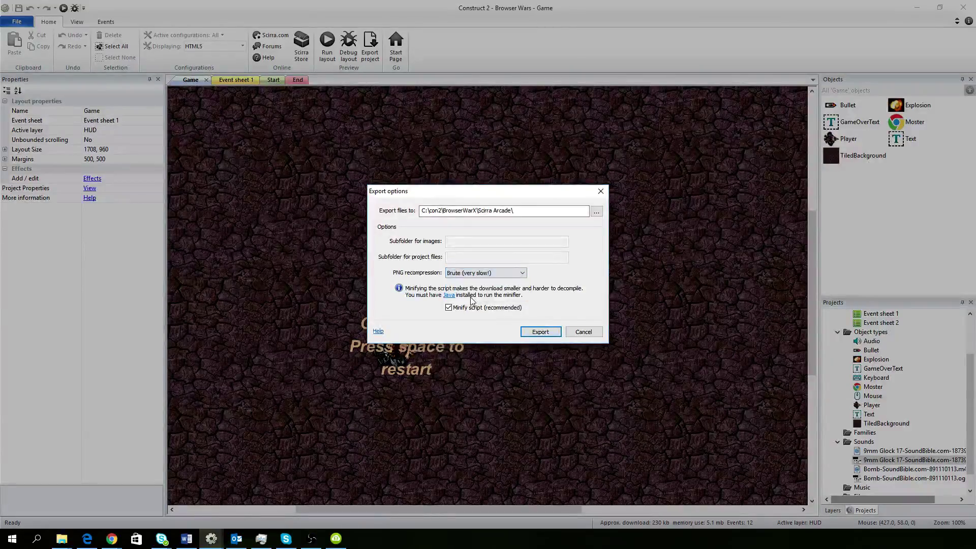
left_click(533, 336)
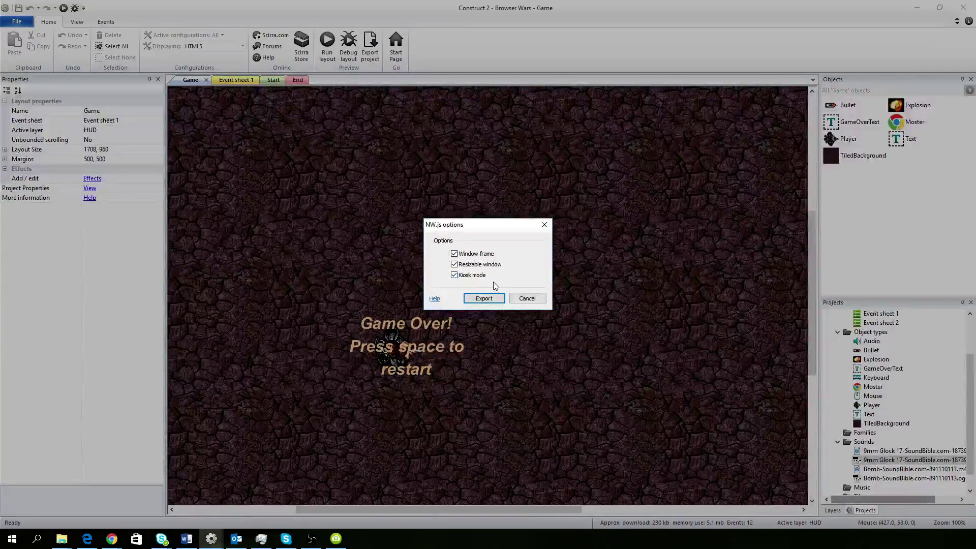
left_click(483, 299)
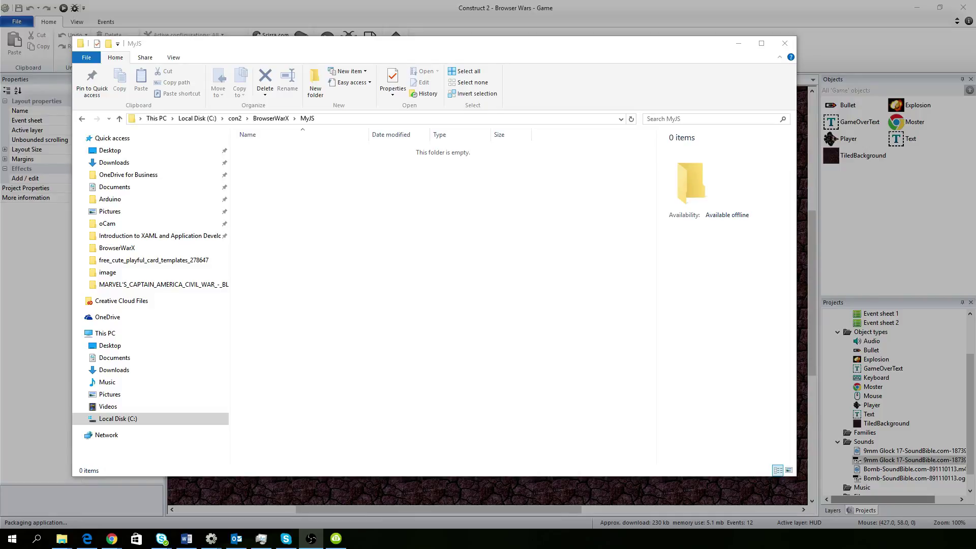
- Bring Construct 2's Exporting project dialog forward and let the Browser Wars export finish
left_click(511, 527)
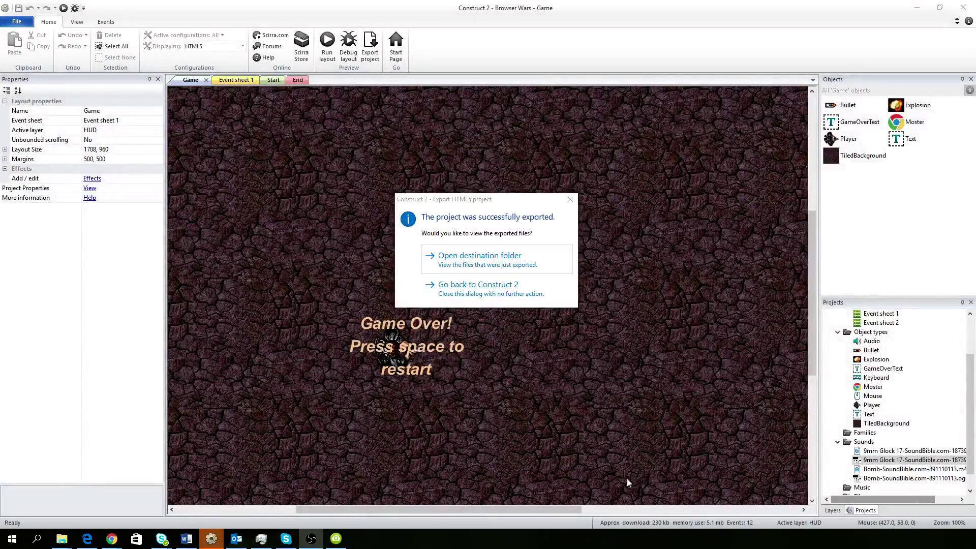
- Open the Scirra Arcade destination folder from the export-complete dialog
left_click(472, 261)
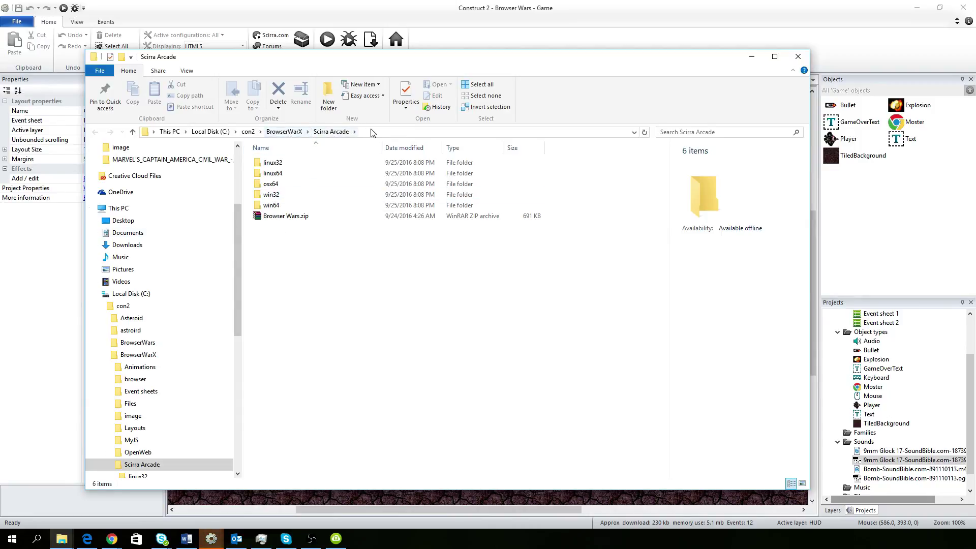
- Select the win32 folder among the linux, osx and win build folders in Scirra Arcade
left_click(272, 206)
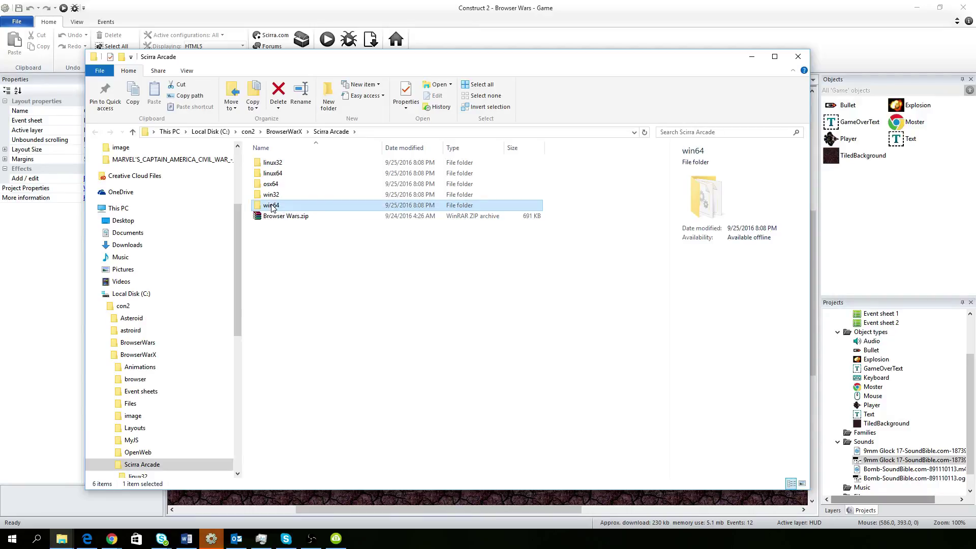
left_click(325, 261)
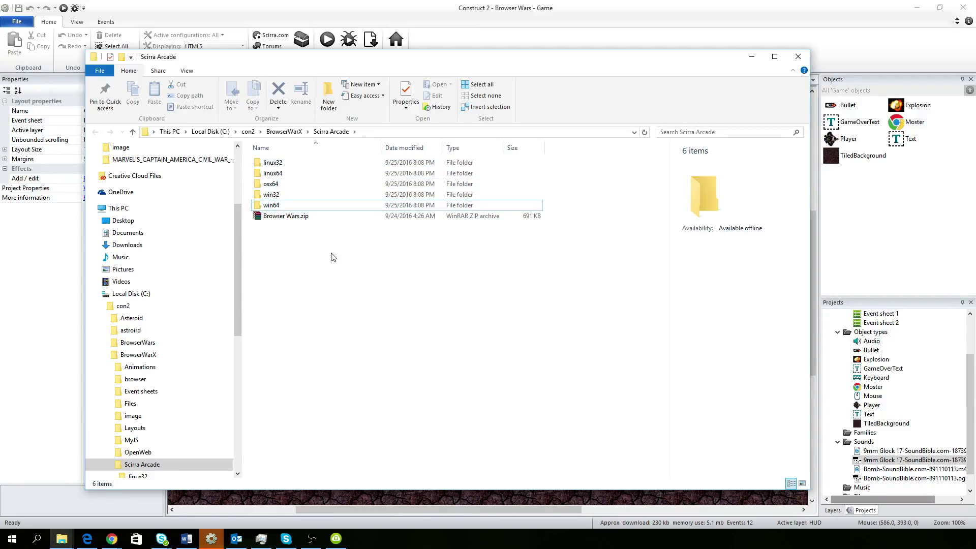
left_click(278, 197)
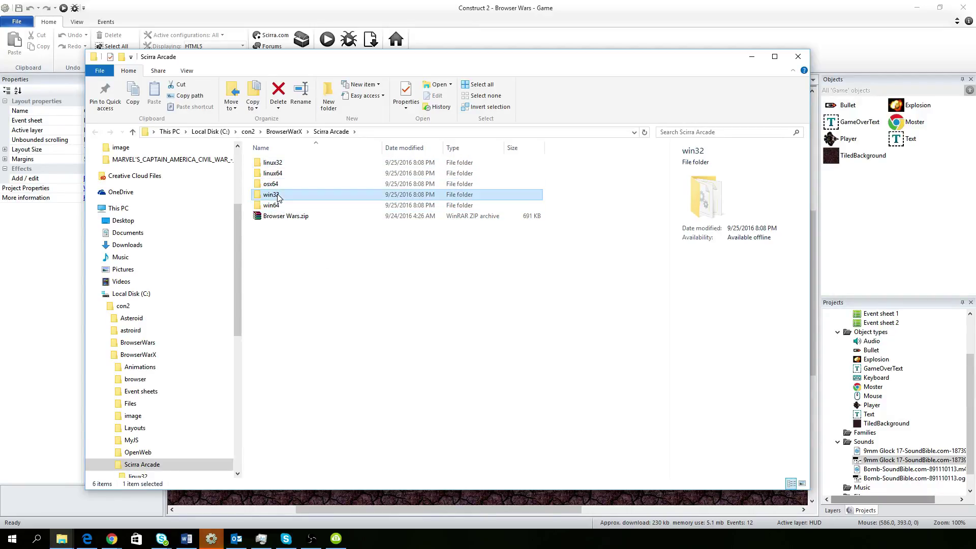
left_click(281, 207)
- Open the win32 folder and launch its nw.exe to run Browser Wars
left_click(279, 197)
double_click(276, 197)
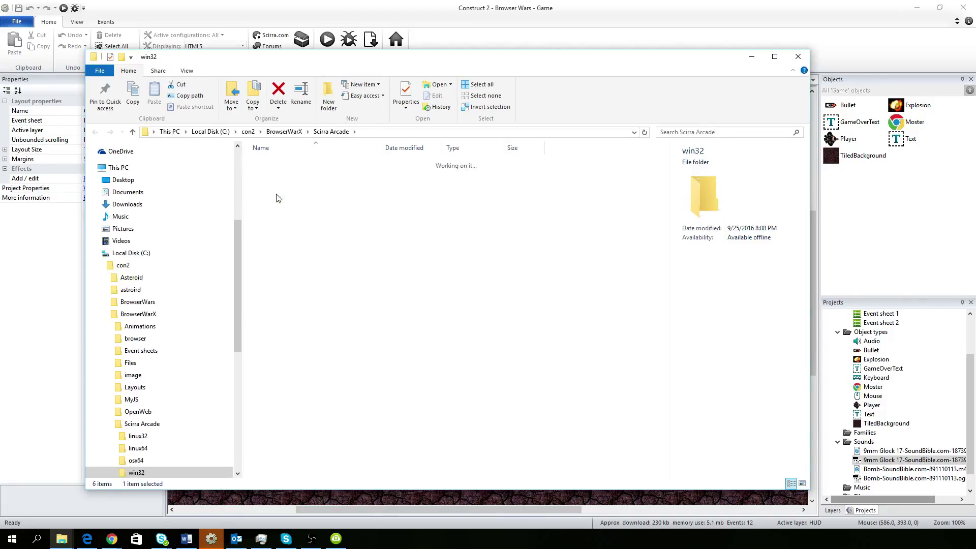
left_click(270, 260)
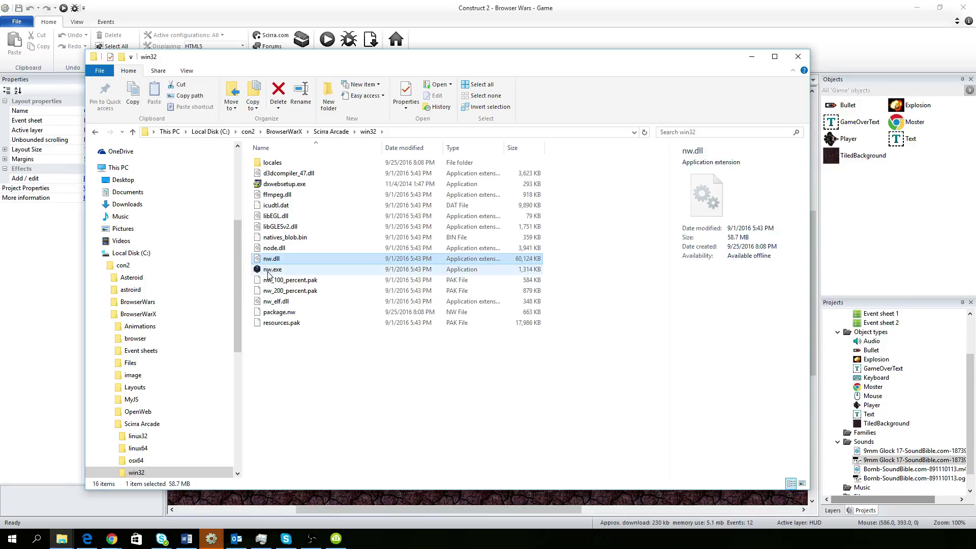
left_click(269, 271)
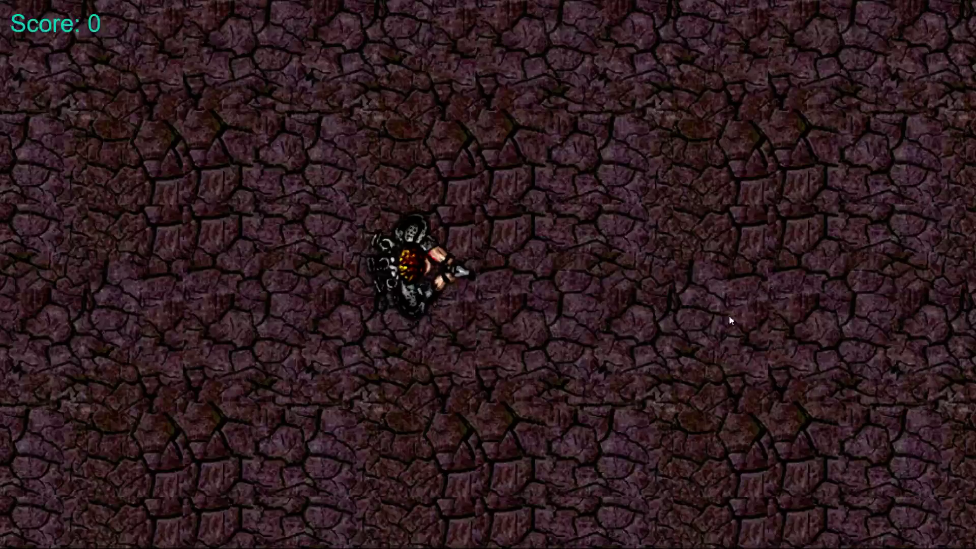
- Move the player with the arrow keys and shoot the incoming Chrome logo enemy
key("Down")
key("Right")
key("Up")
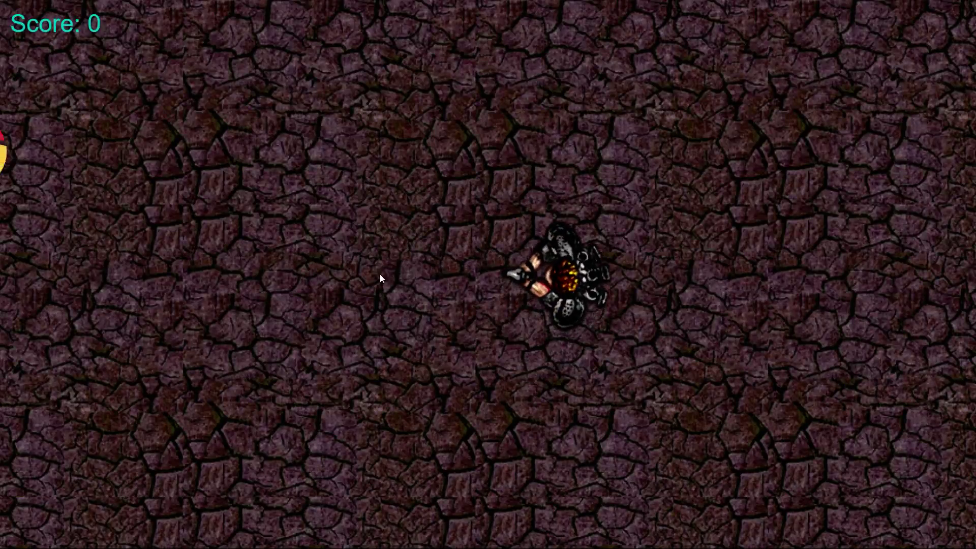
left_click(264, 209)
left_click(234, 222)
left_click(226, 224)
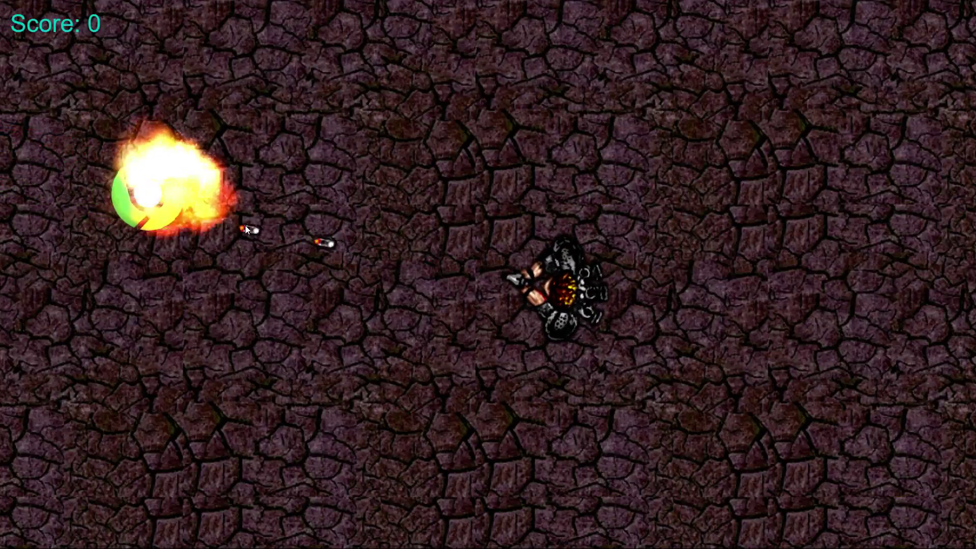
key("Left")
key("Down")
key("Up")
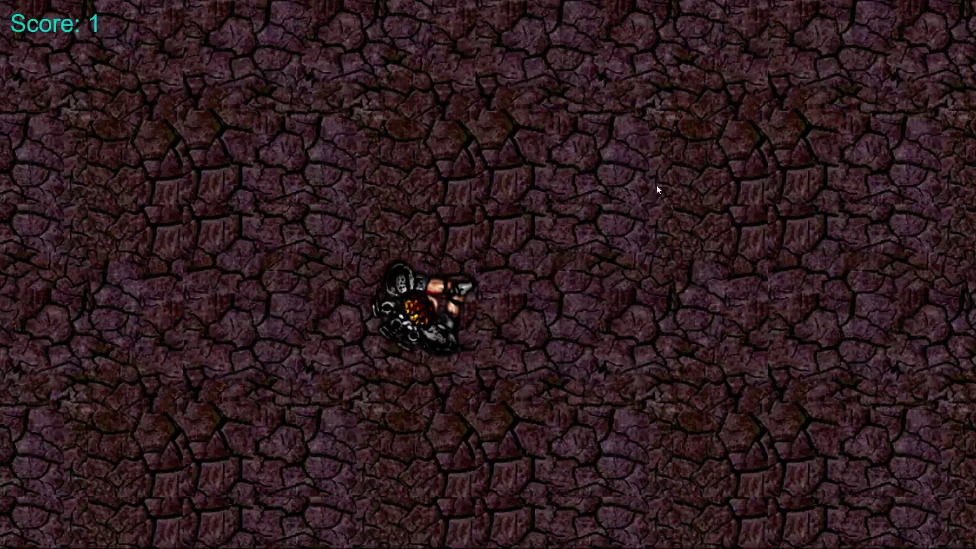
- Steer the player around the arena with the arrow keys
key("Down")
key("Right")
key("Left")
key("Up")
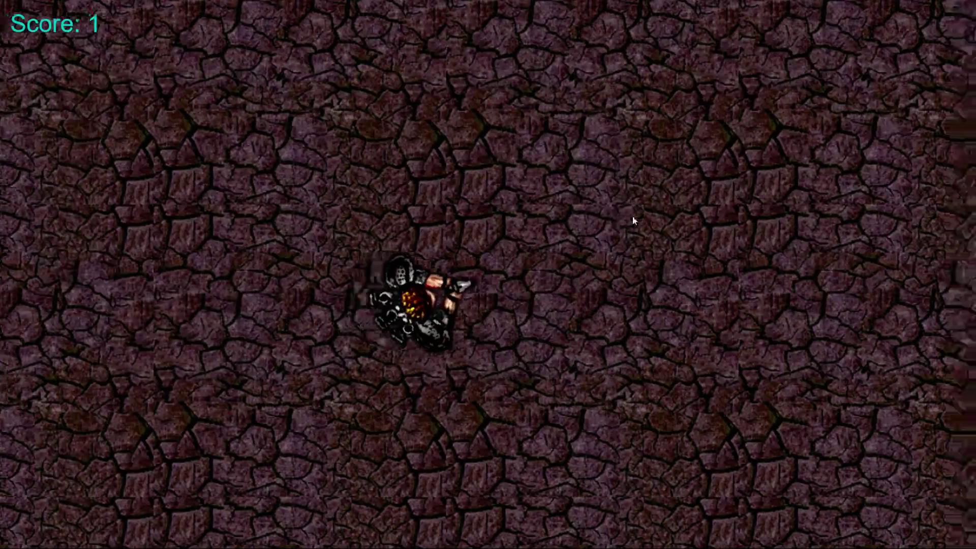
key("Down")
key("Right")
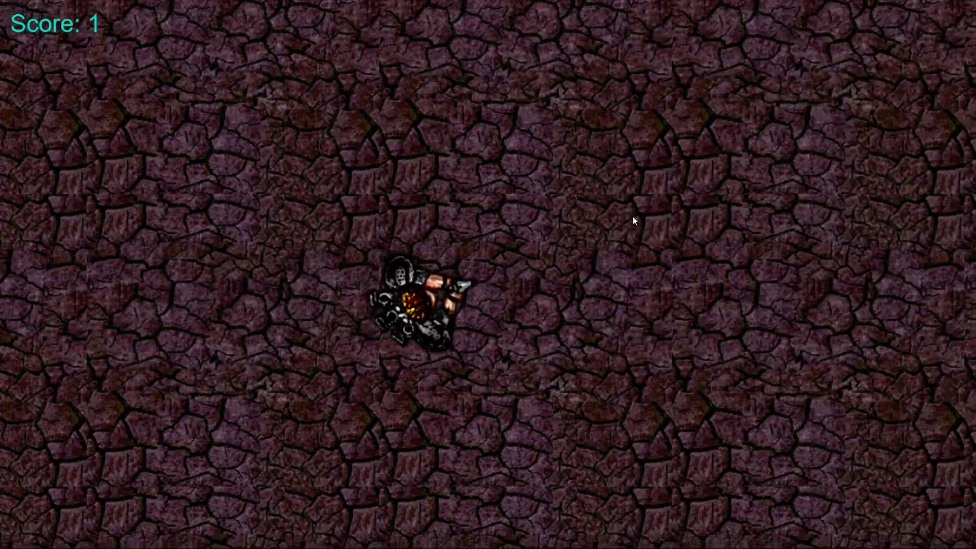
key("Down")
key("Right")
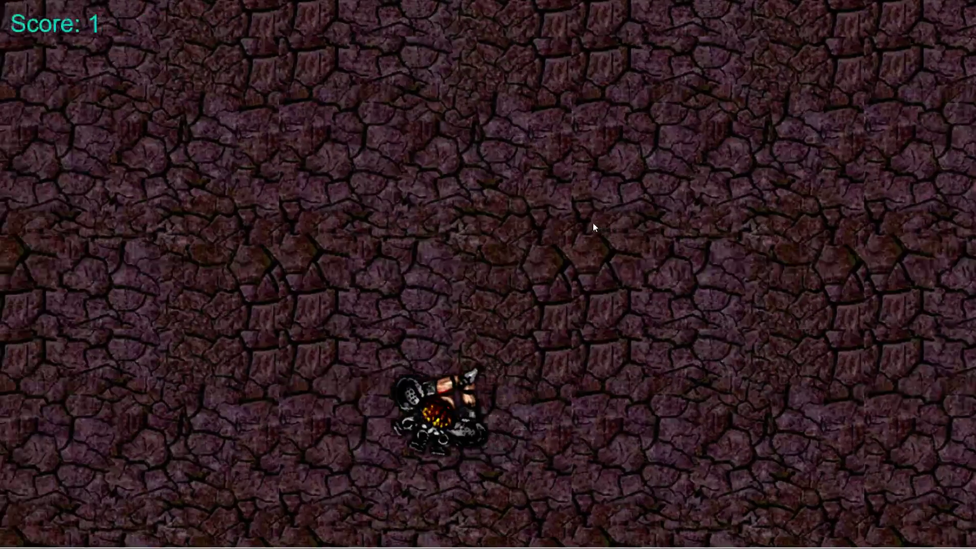
key("Up")
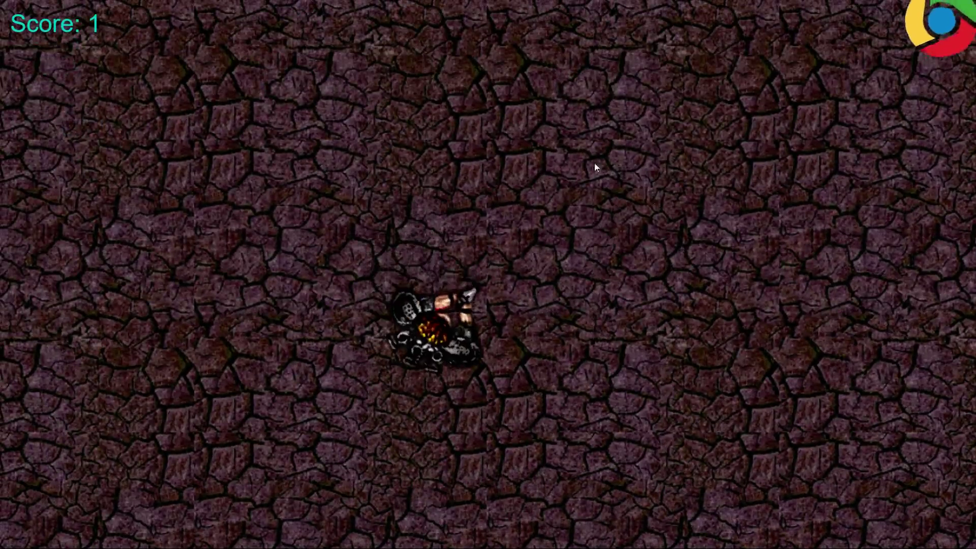
- Fire bullet streams at the right-side logos until the score reaches 9
mouse_move(605, 172)
left_mouse_down()
mouse_move(630, 192)
mouse_move(721, 174)
left_mouse_up()
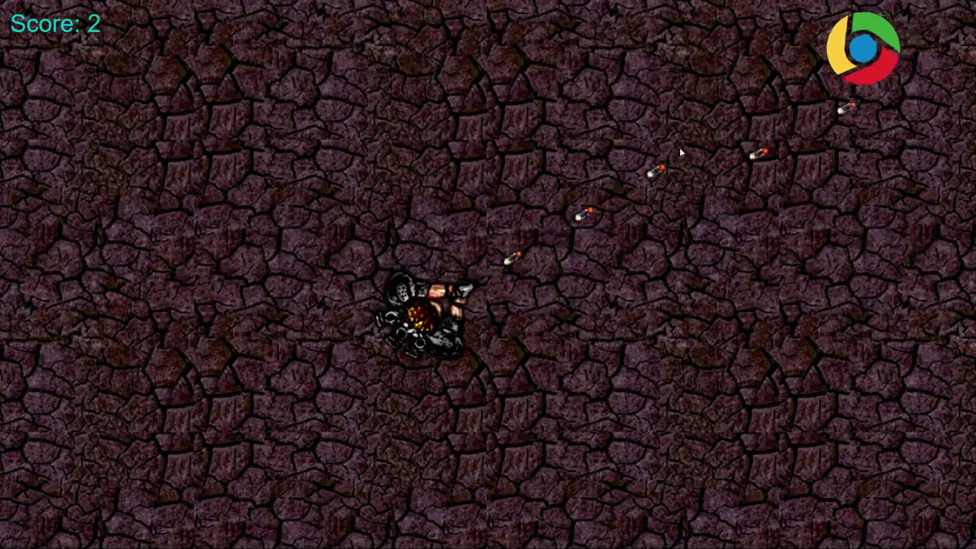
left_click_drag(806, 341, 797, 332)
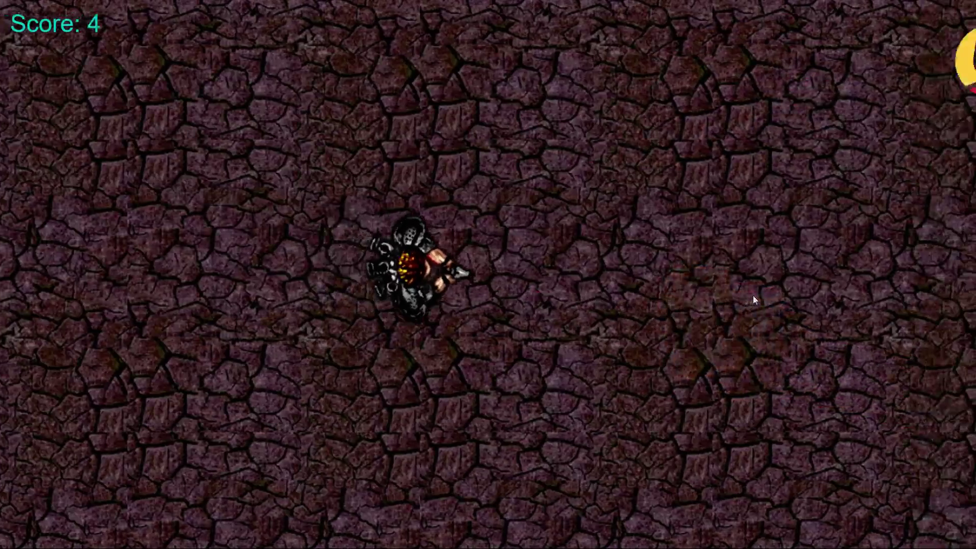
left_click_drag(671, 195, 690, 181)
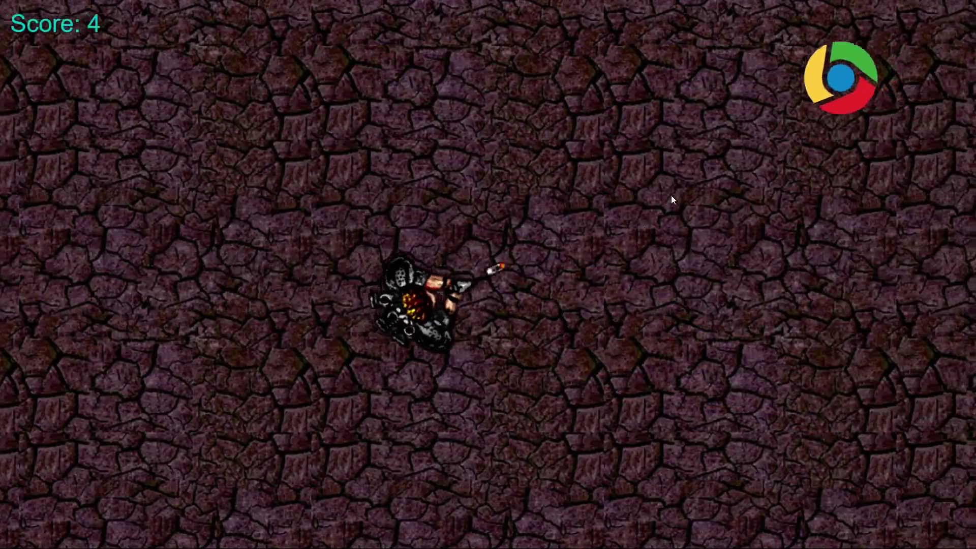
mouse_move(799, 239)
left_mouse_down()
mouse_move(765, 227)
mouse_move(734, 319)
mouse_move(720, 172)
left_mouse_up()
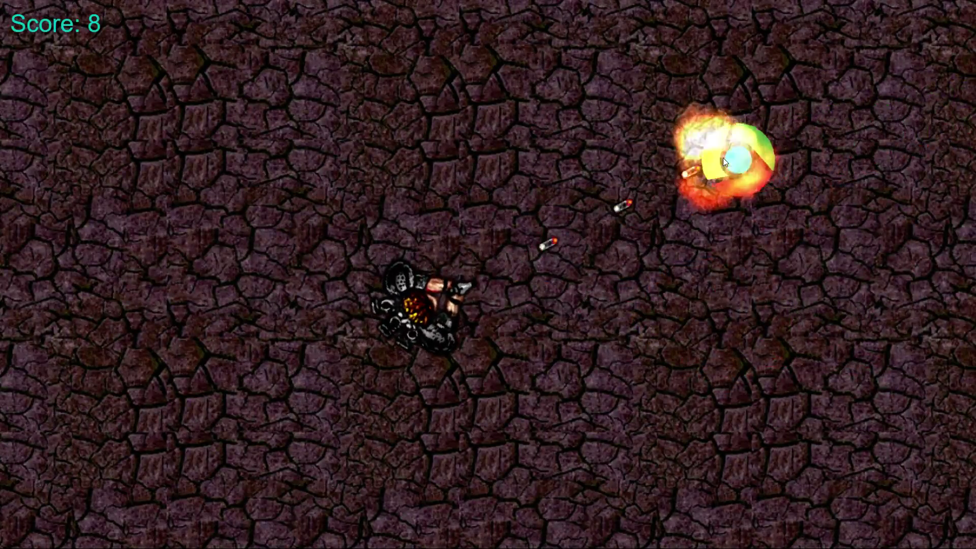
left_click_drag(720, 171, 712, 169)
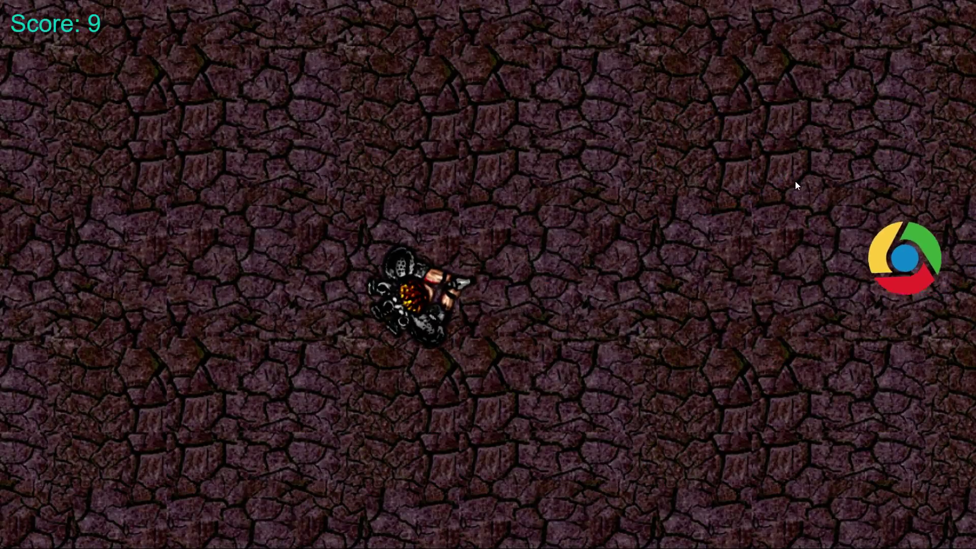
- Quit the win32 game and launch nw.exe from the win64 build folder
key("alt+F4")
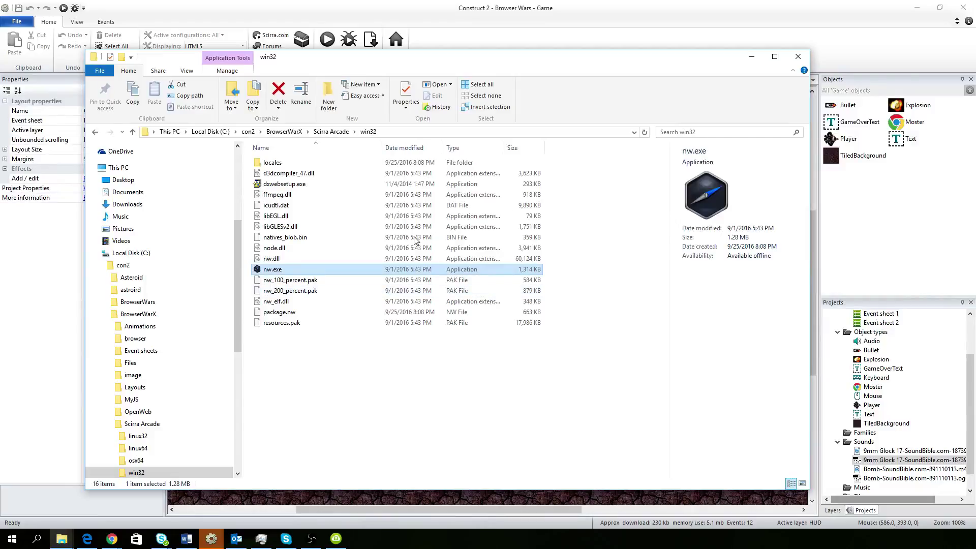
left_click(331, 132)
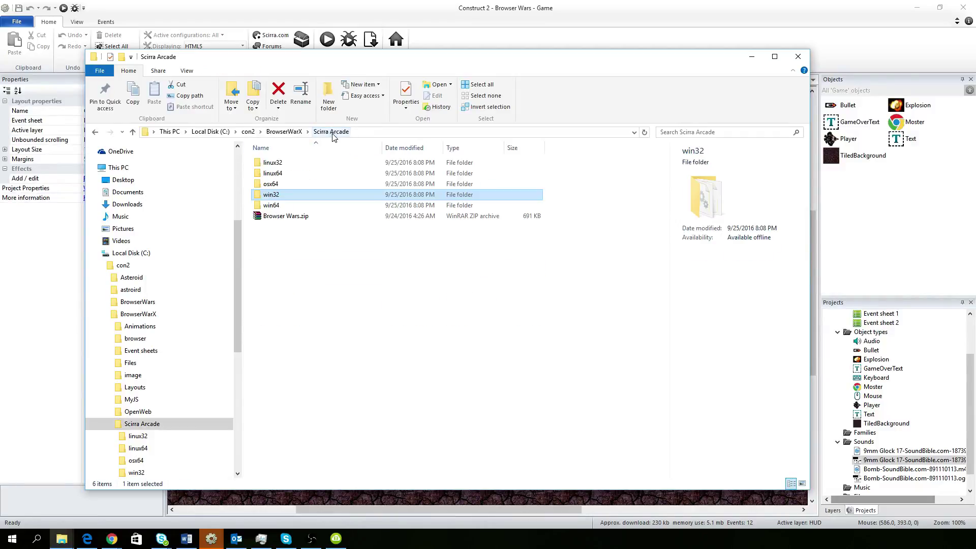
double_click(289, 206)
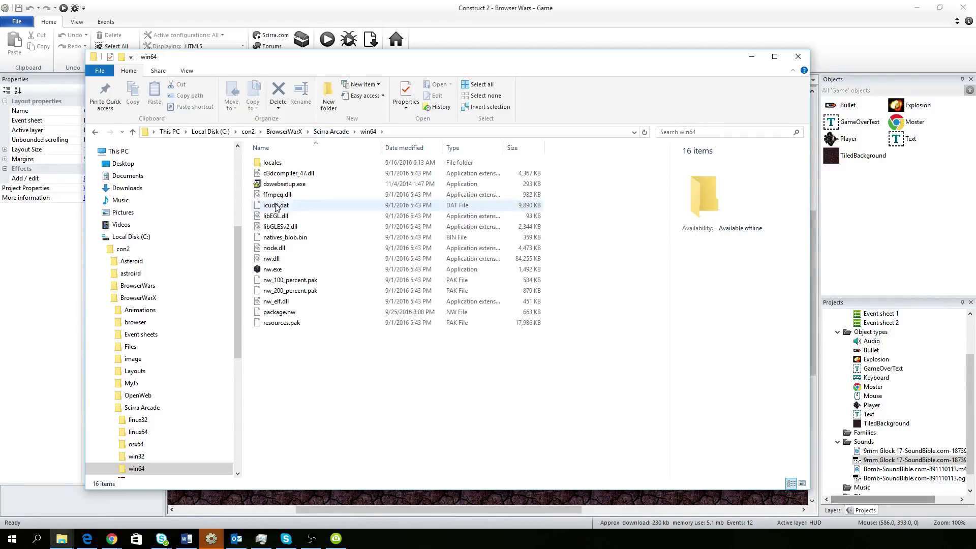
left_click(273, 270)
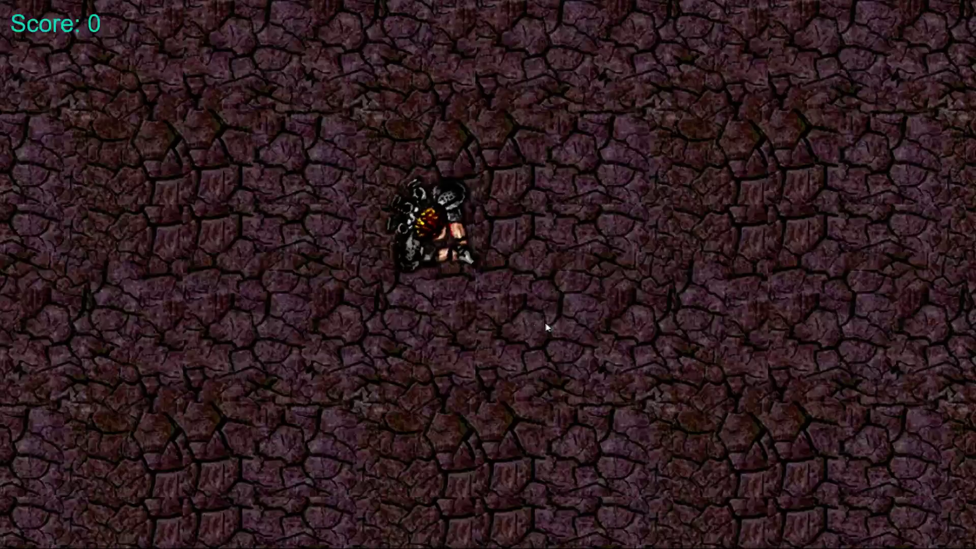
- Move the player right with the arrow keys and shoot the enemy on the right
key("Right")
key("Down")
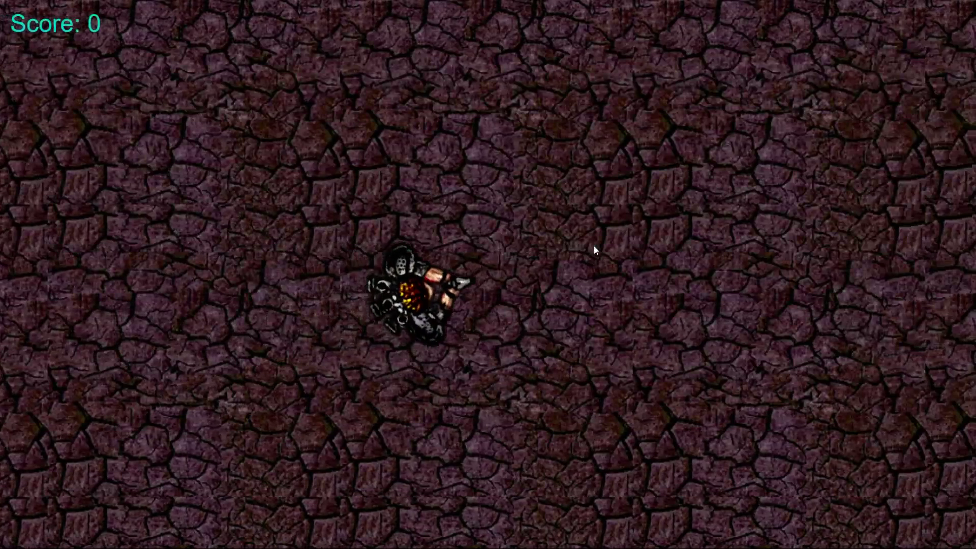
key("Right")
key("Down")
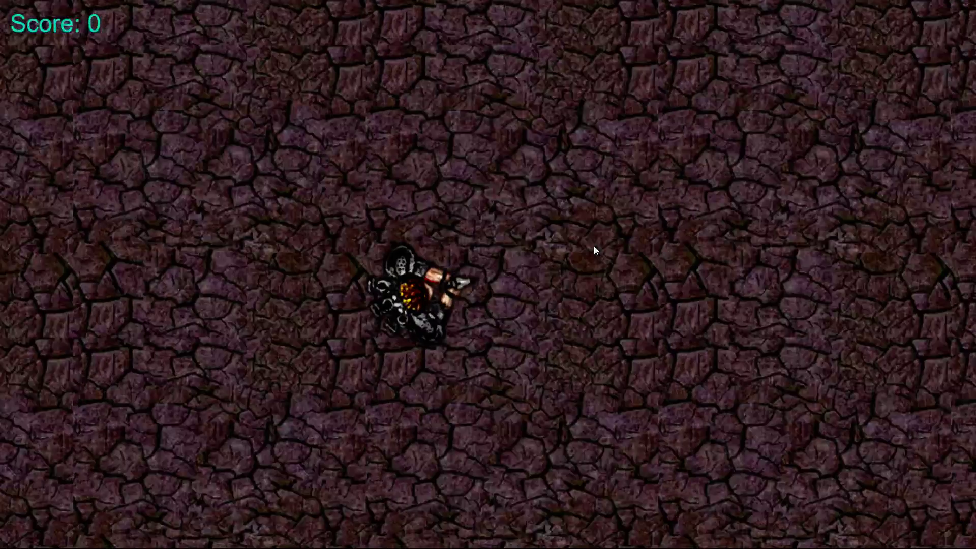
key("Right")
key("Up")
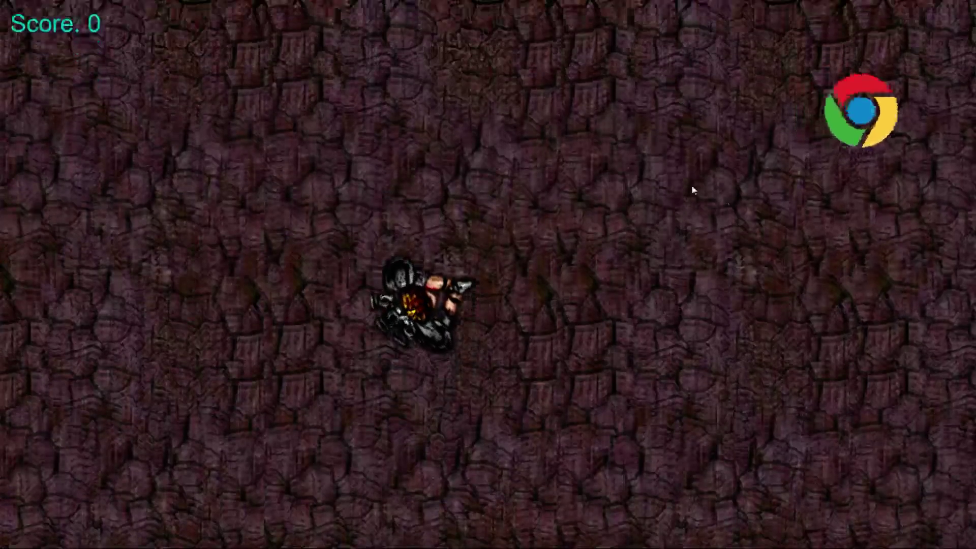
left_click_drag(691, 185, 923, 163)
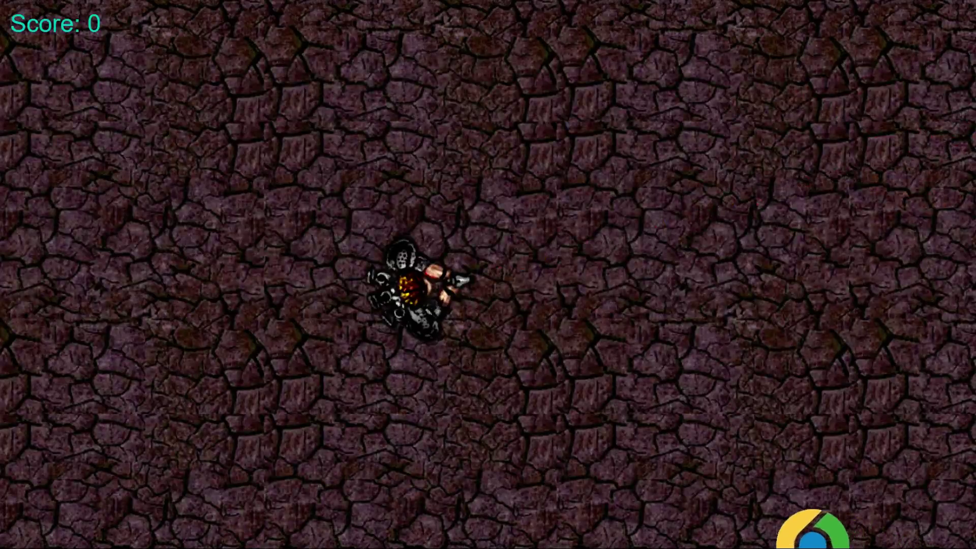
- Keep moving and firing at enemies until Game Over shows a score of 6
key("Up")
mouse_move(732, 432)
left_mouse_down()
mouse_move(578, 483)
mouse_move(600, 254)
left_mouse_up()
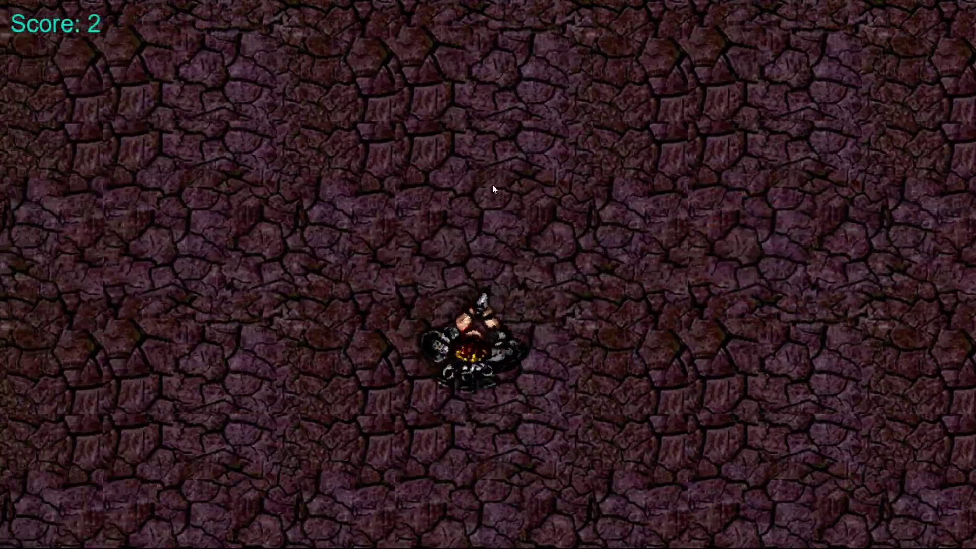
left_click_drag(601, 258, 403, 173)
key("a")
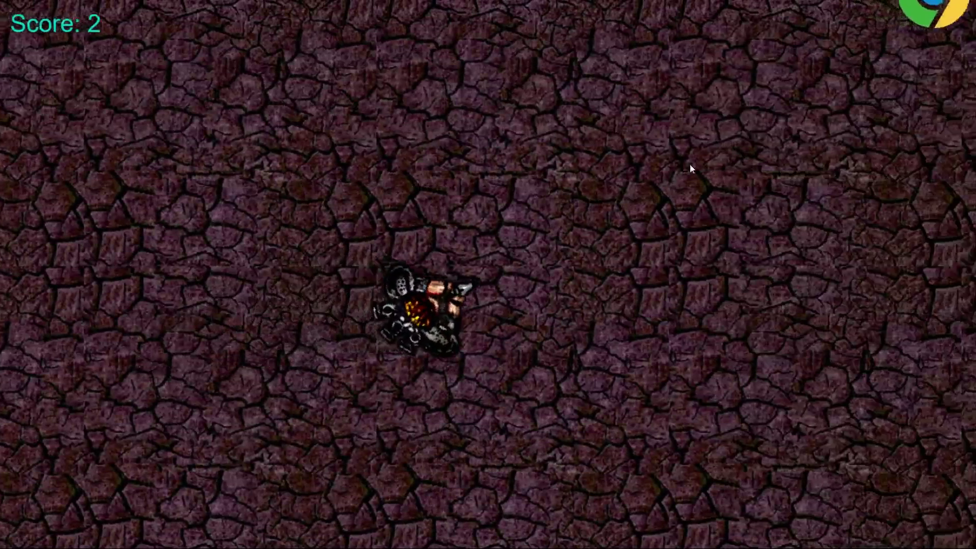
mouse_move(690, 164)
left_mouse_down()
mouse_move(953, 87)
mouse_move(799, 189)
mouse_move(572, 274)
mouse_move(469, 336)
mouse_move(388, 308)
mouse_move(696, 180)
mouse_move(474, 342)
mouse_move(358, 332)
mouse_move(313, 299)
mouse_move(345, 244)
mouse_move(474, 207)
mouse_move(221, 236)
mouse_move(163, 181)
mouse_move(282, 244)
mouse_move(534, 217)
mouse_move(518, 238)
mouse_move(460, 249)
left_mouse_up()
key("w")
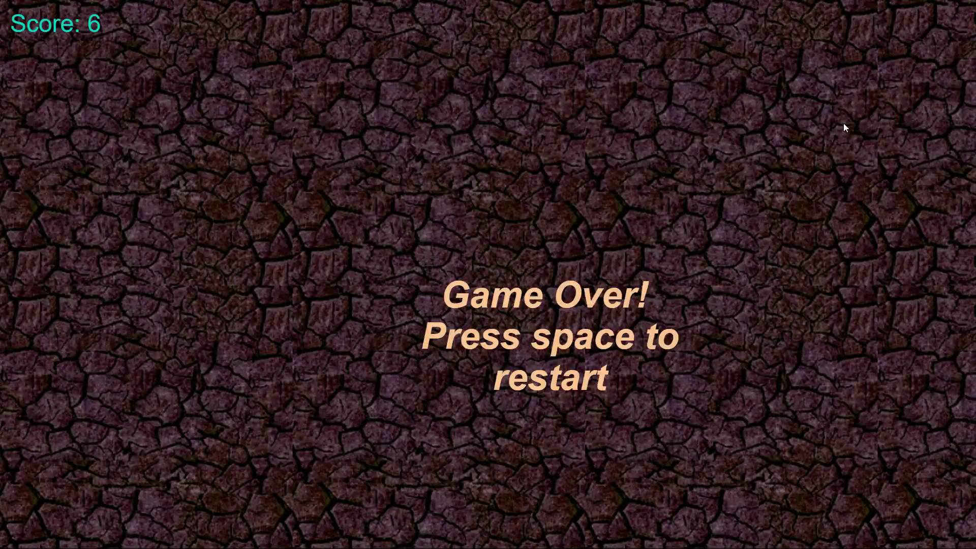
- Close the finished game, return to the win32 folder and select its nw.exe
key("alt+F4")
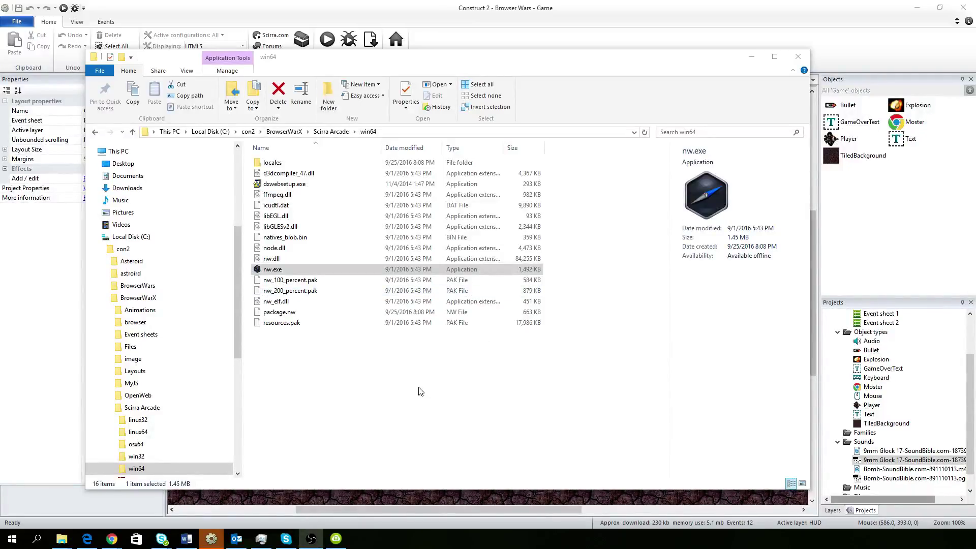
left_click(280, 272)
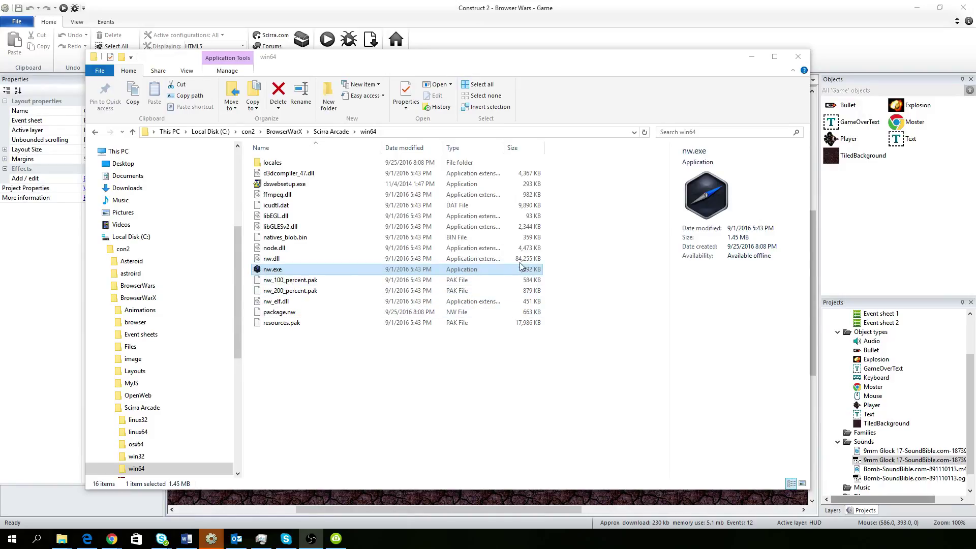
left_click(331, 132)
left_click(271, 200)
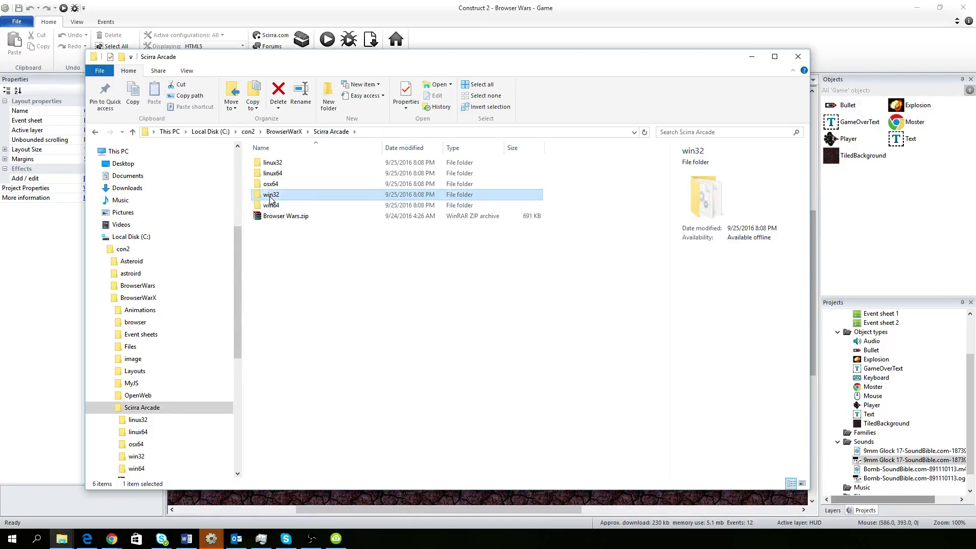
double_click(271, 200)
left_click(267, 271)
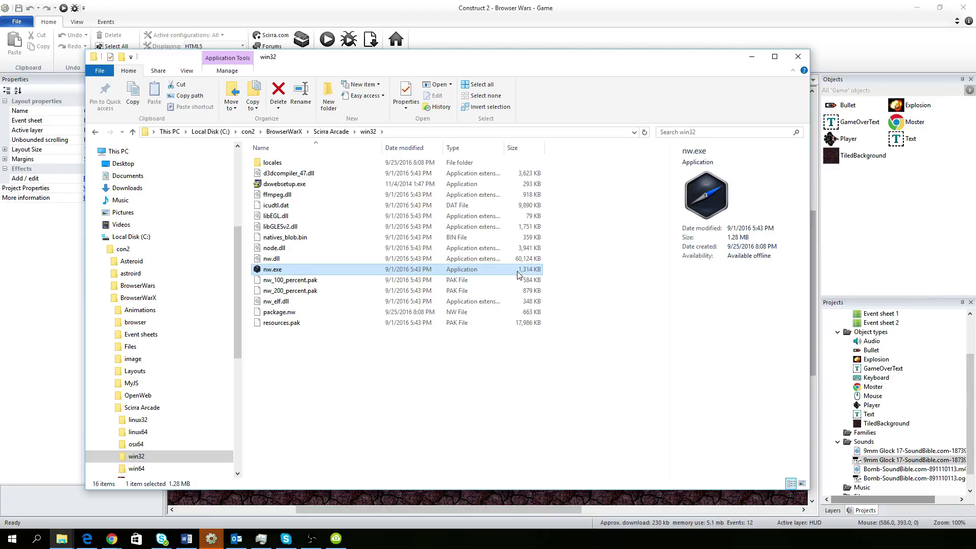
- Minimize File Explorer and switch to the Browser Wars window from the Construct 2 taskbar icon
left_click(753, 57)
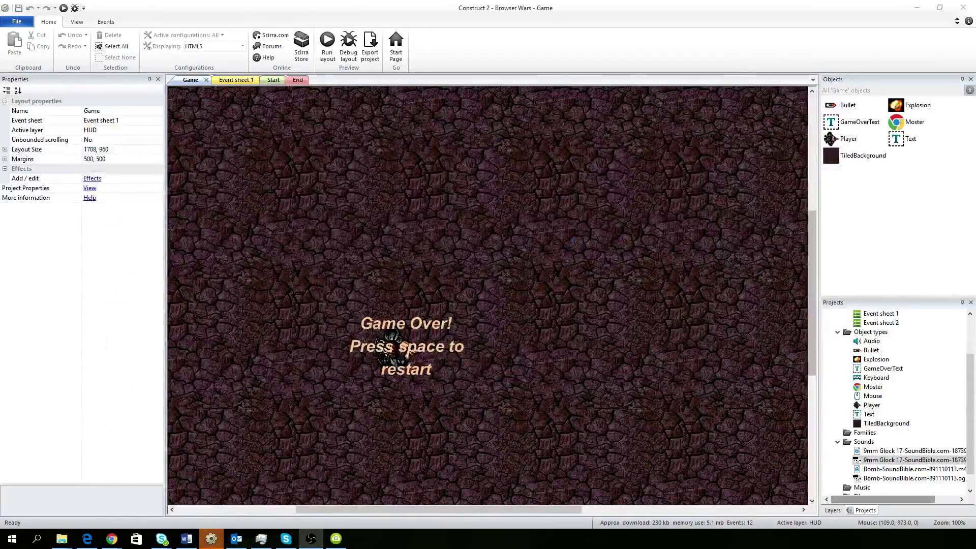
left_click(248, 499)
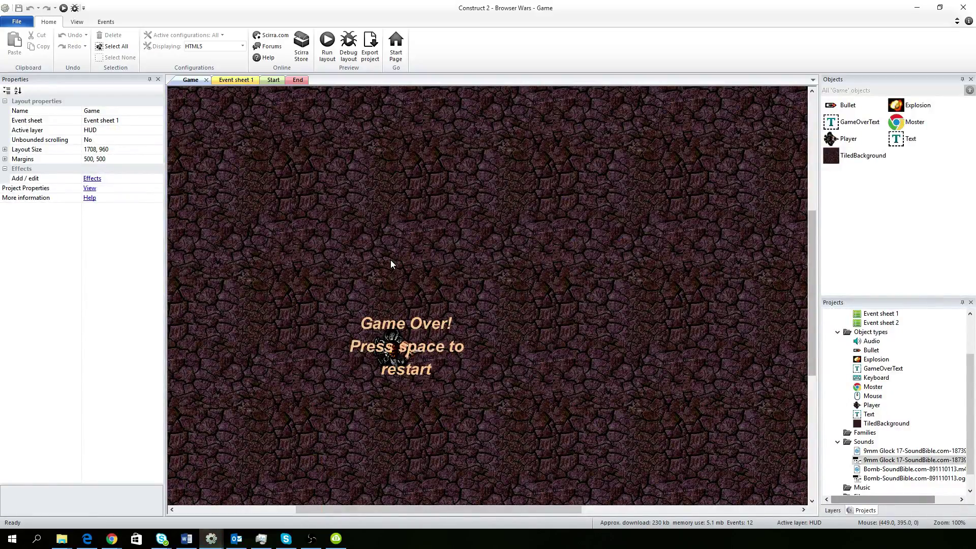
mouse_move(211, 539)
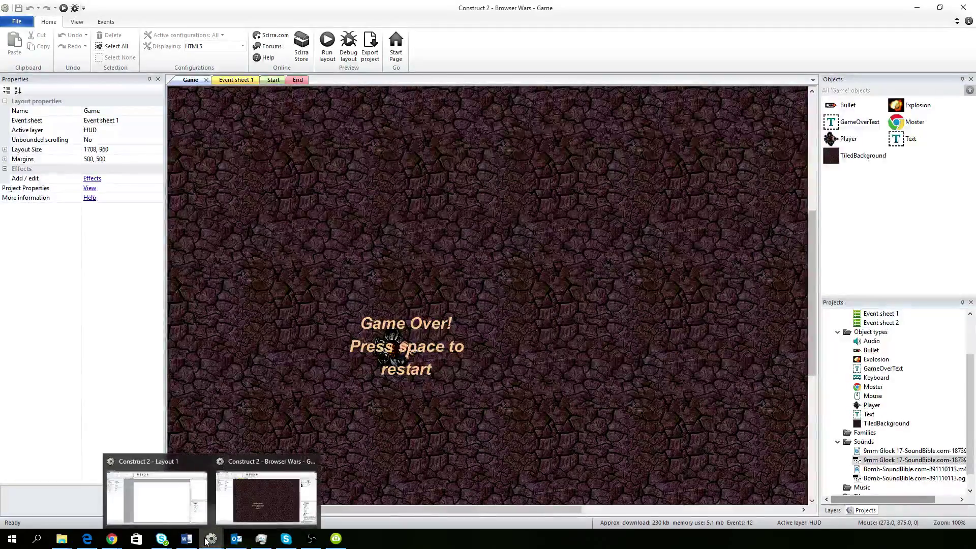
left_click(253, 489)
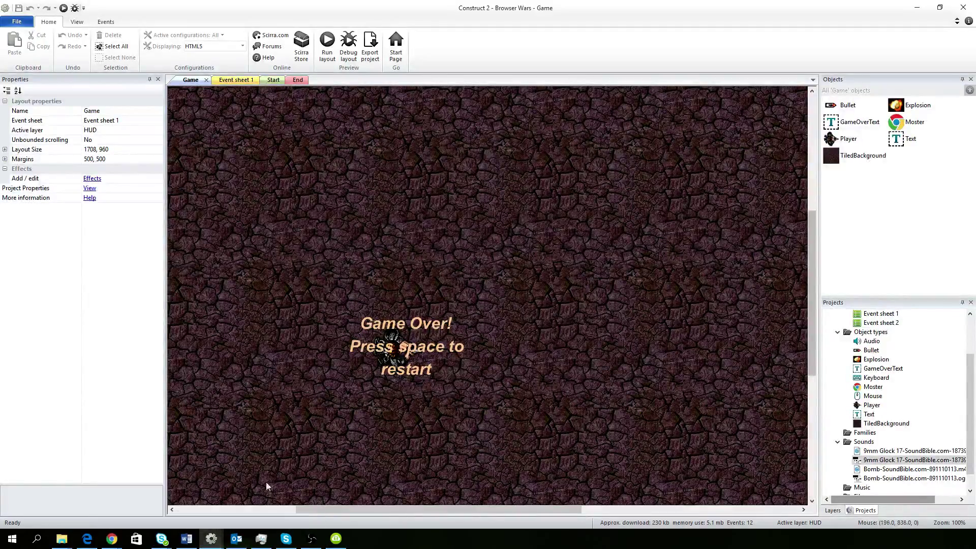